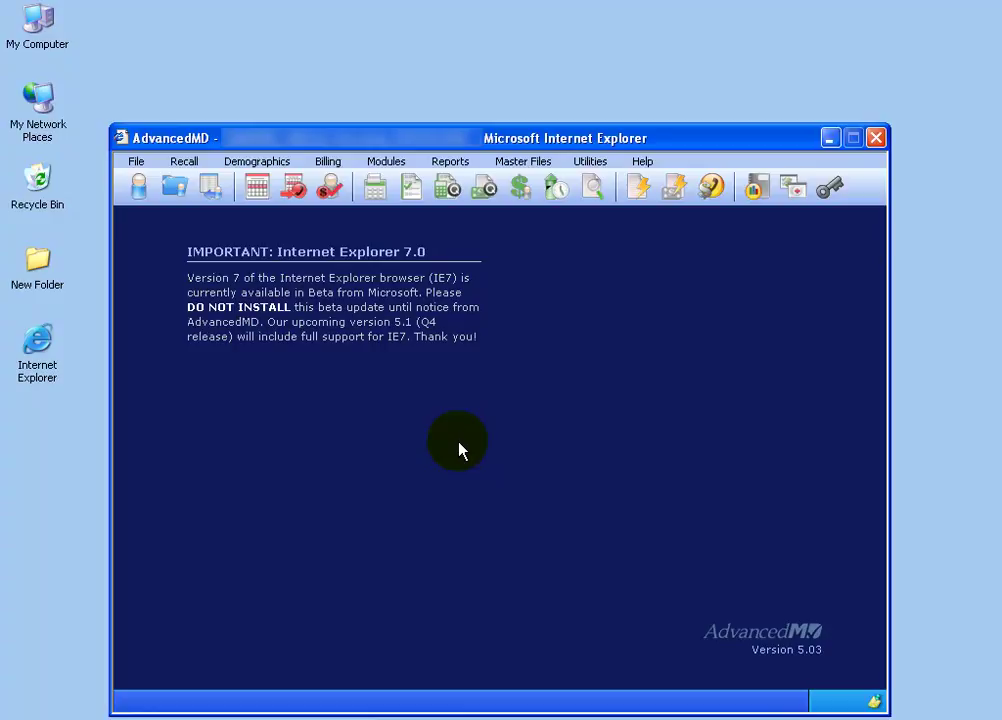
Step: Open Patient Checkout and view the details of the second provider's 8:00 AM appointment in the Appointment Scheduler
{"action": "left_click", "coordinate": [331, 189]}
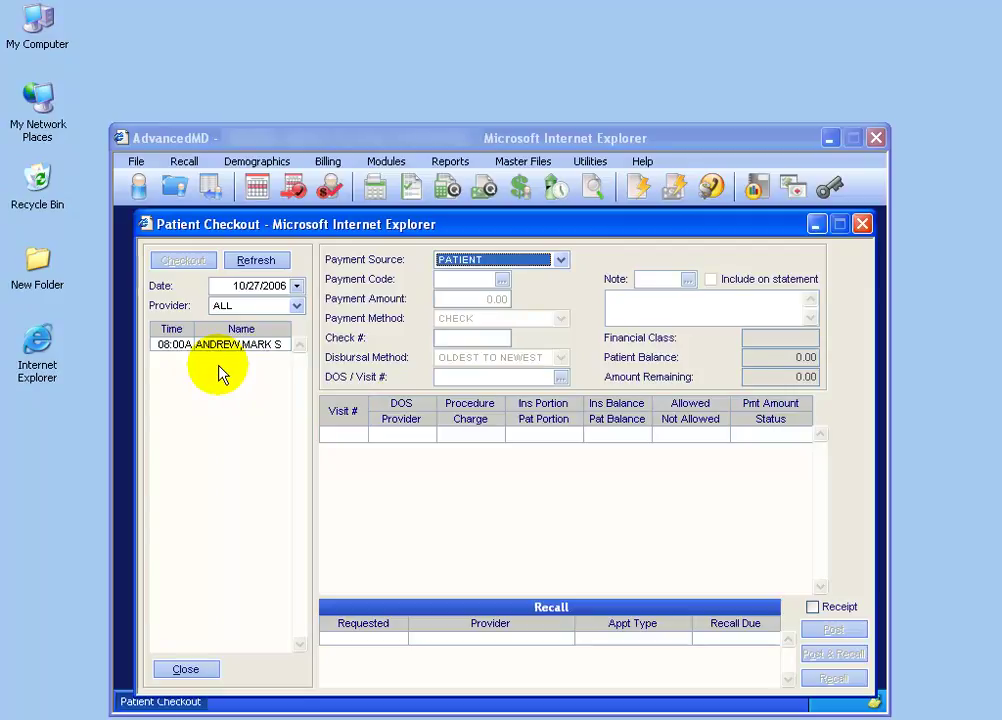
{"action": "left_click", "coordinate": [257, 186]}
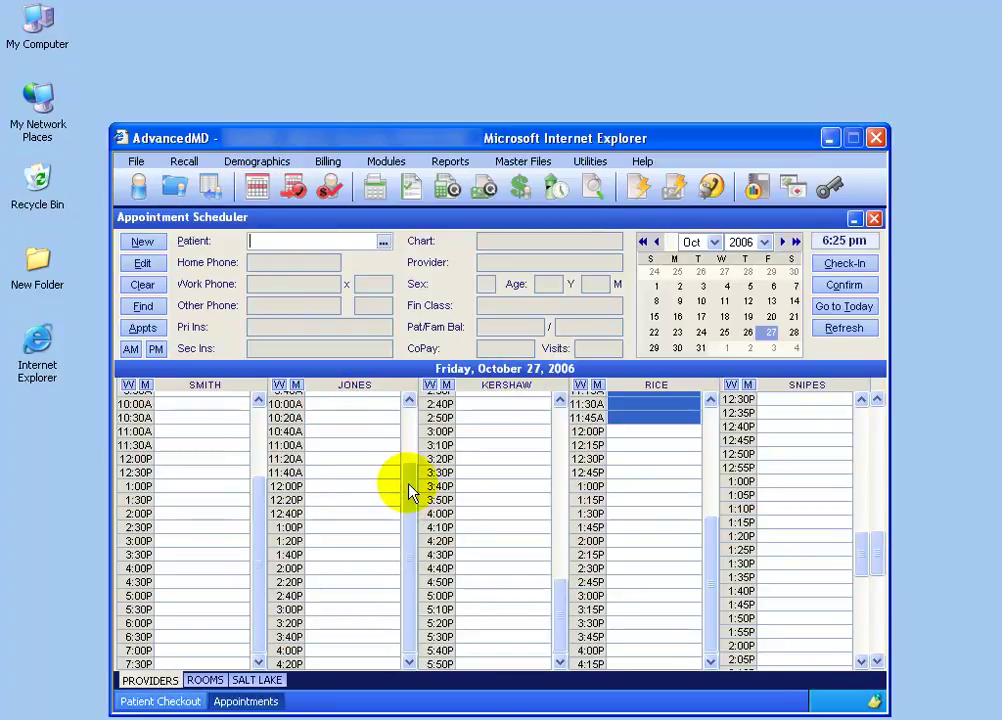
{"action": "left_click_drag", "start_coordinate": [409, 488], "coordinate": [410, 423]}
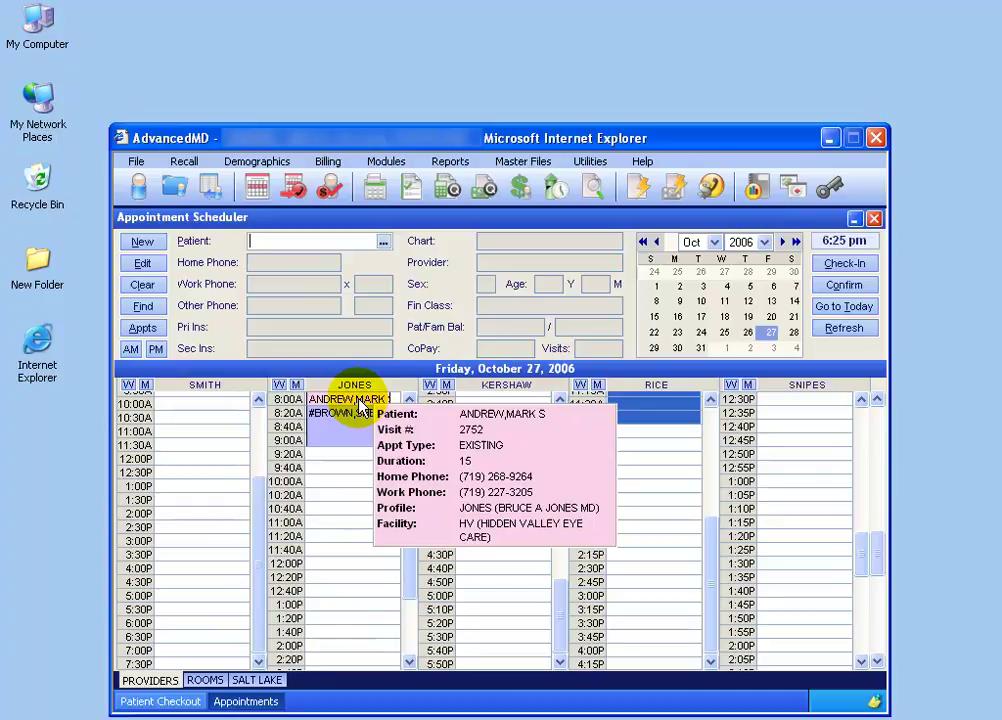
{"action": "mouse_move", "coordinate": [358, 406]}
{"action": "mouse_move", "coordinate": [322, 427]}
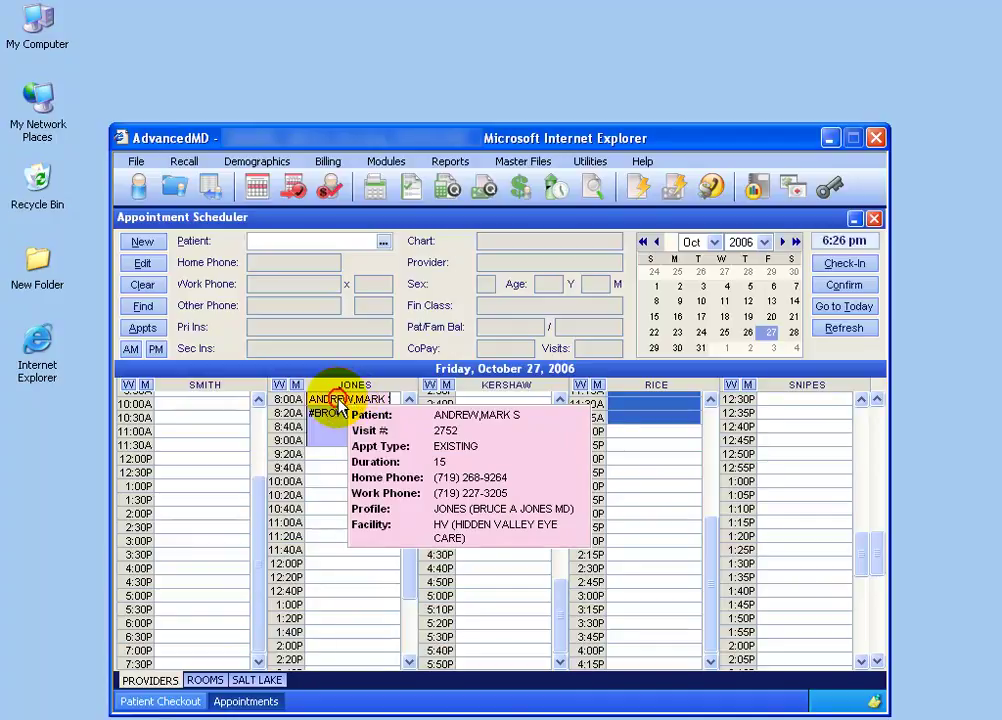
Step: Select the 8:00 AM appointment's patient and review the open charges in that patient's financial history
{"action": "right_click", "coordinate": [341, 404]}
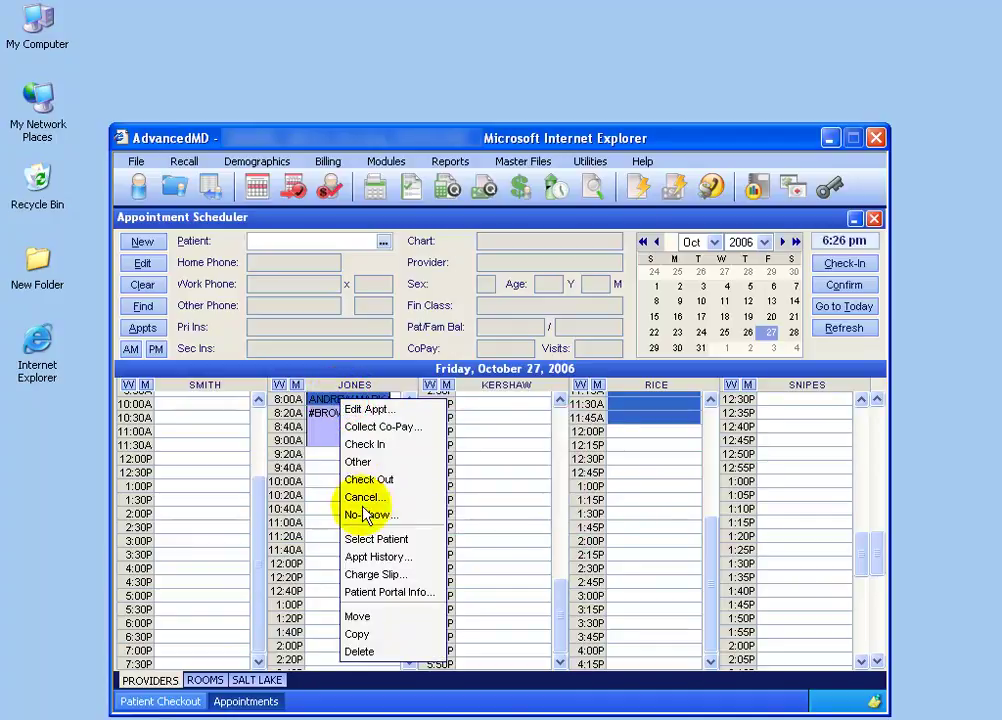
{"action": "left_click", "coordinate": [366, 541]}
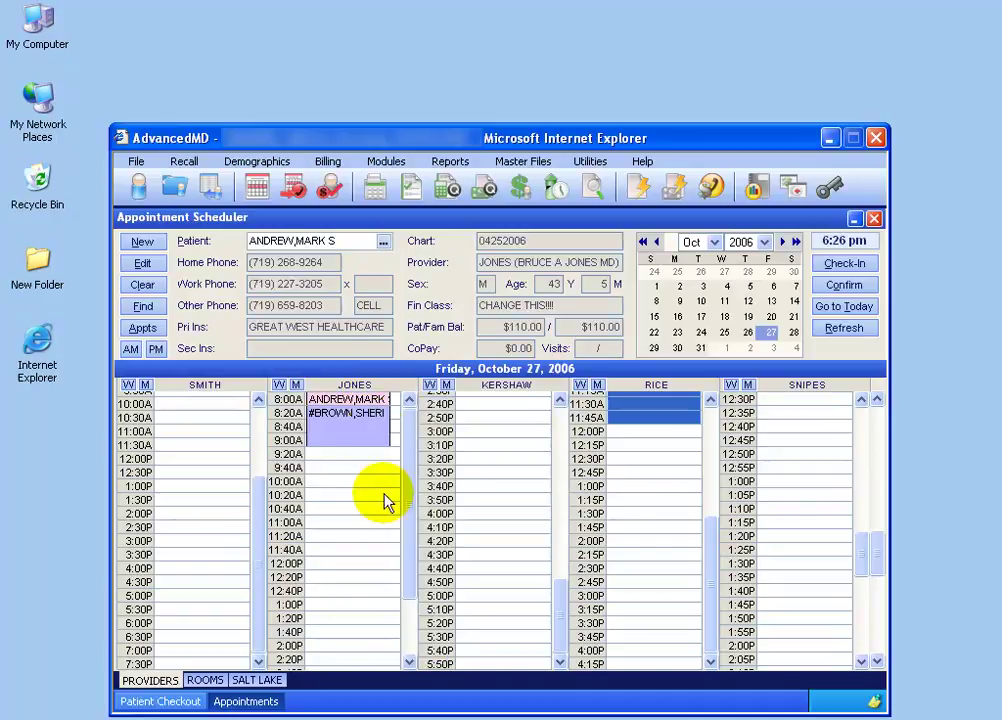
{"action": "left_click", "coordinate": [146, 264]}
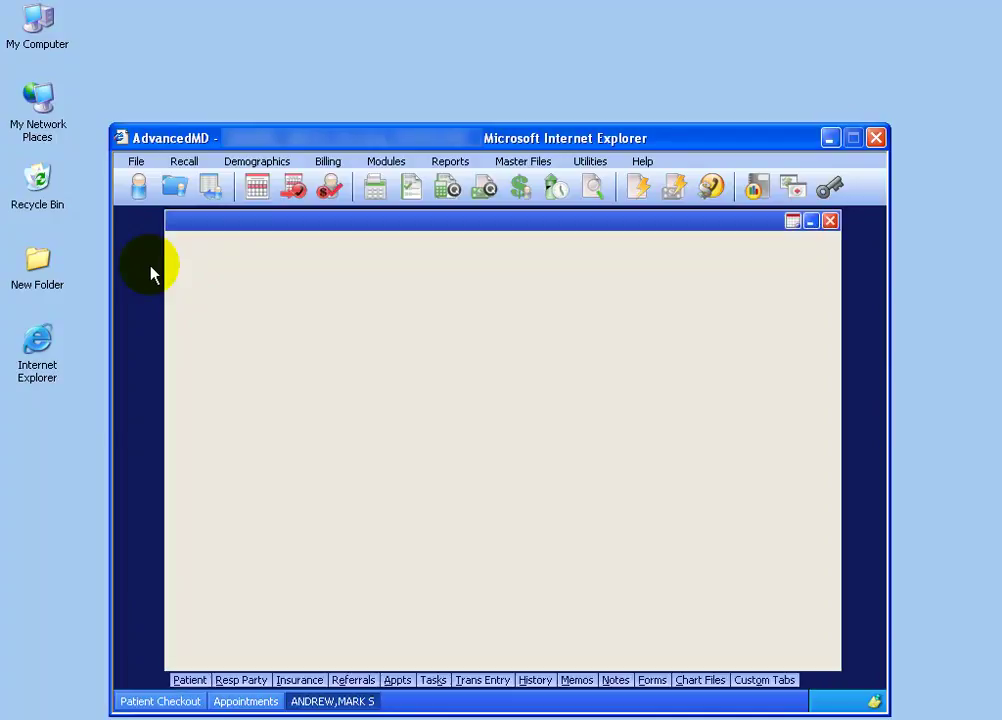
{"action": "left_click", "coordinate": [528, 682]}
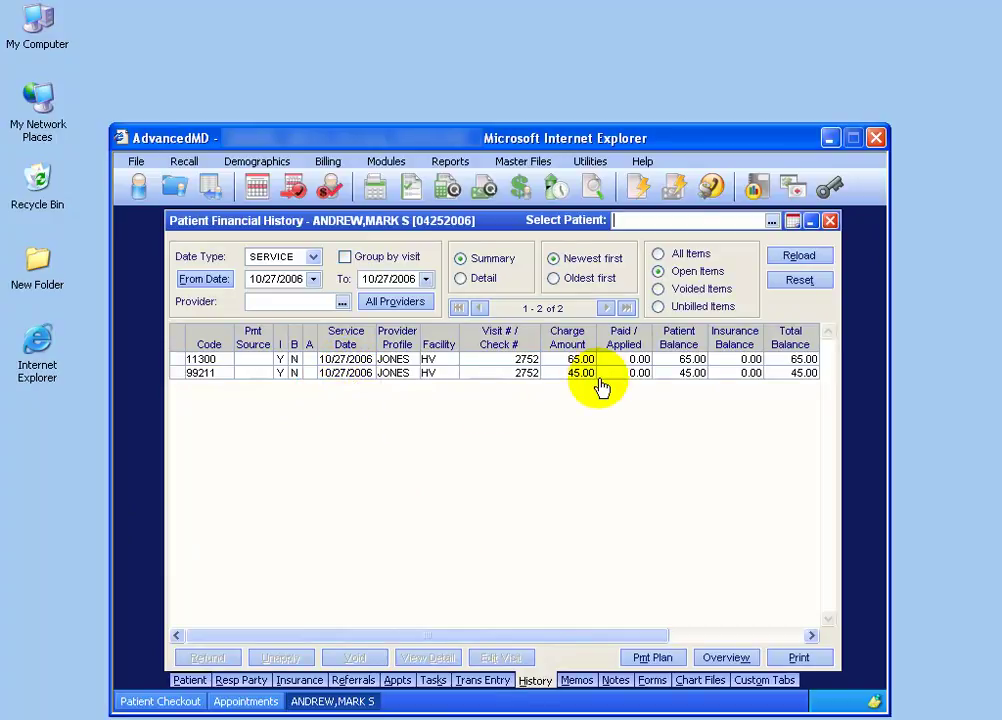
{"action": "left_click", "coordinate": [830, 229]}
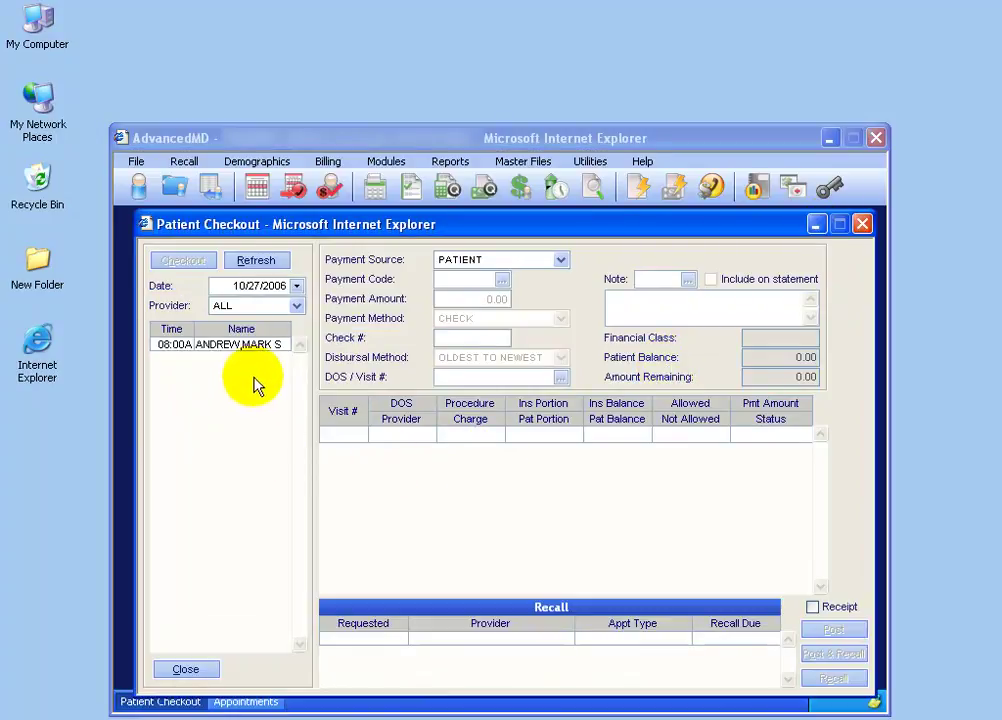
Step: Load the 8:00 AM patient in Patient Checkout and view the appointment's Check Out option in the scheduler
{"action": "left_click", "coordinate": [247, 346]}
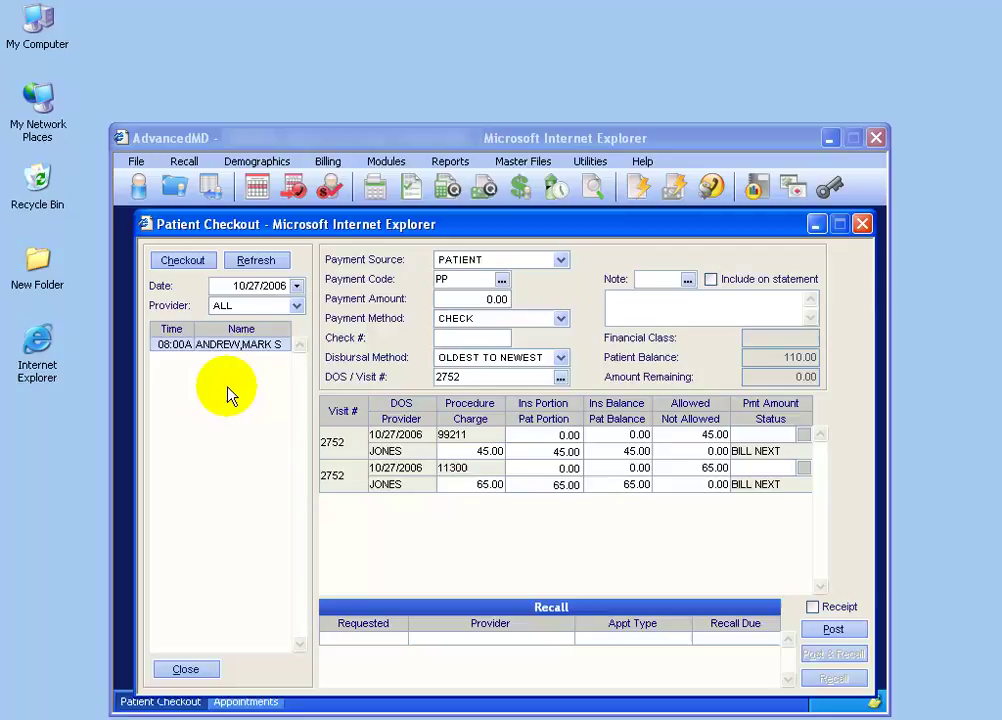
{"action": "left_click", "coordinate": [181, 262]}
{"action": "left_click", "coordinate": [246, 702]}
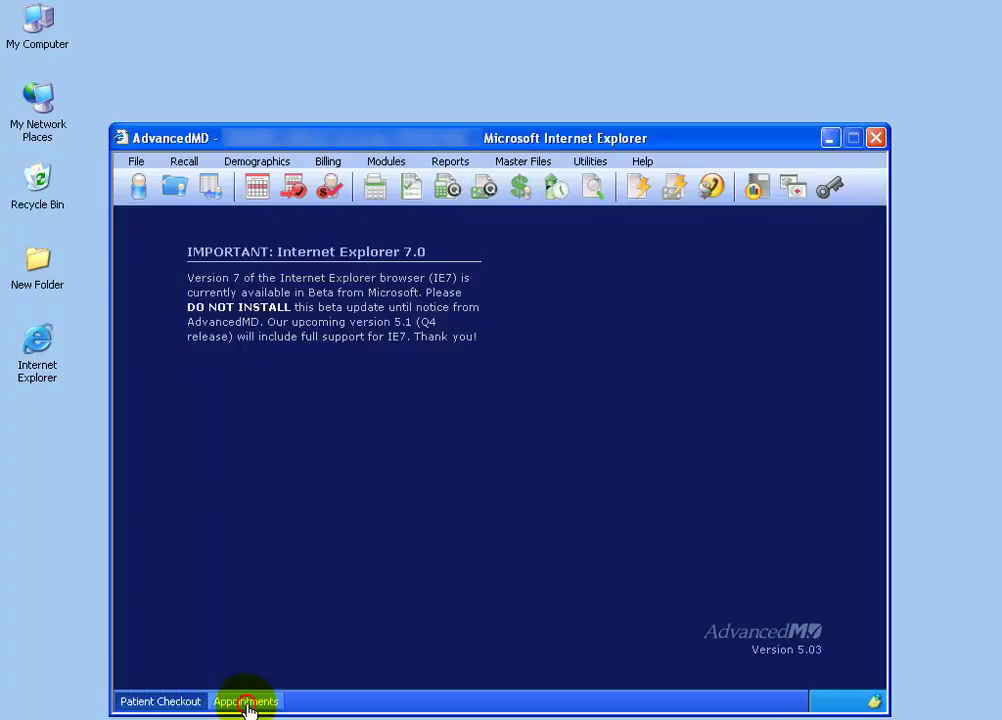
{"action": "right_click", "coordinate": [360, 406]}
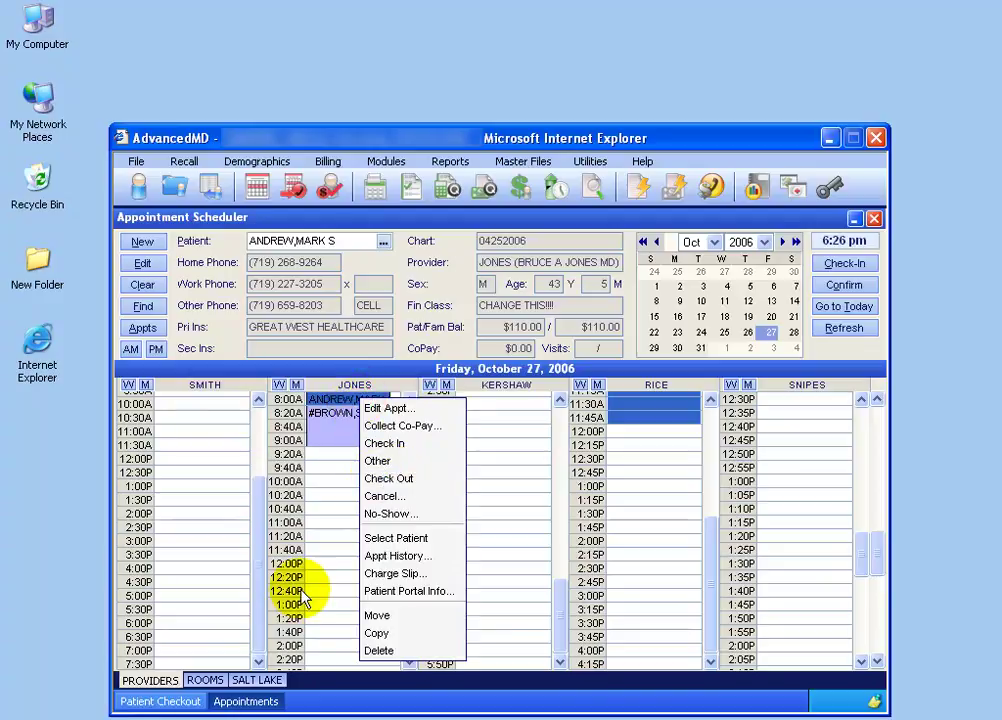
{"action": "left_click", "coordinate": [174, 702]}
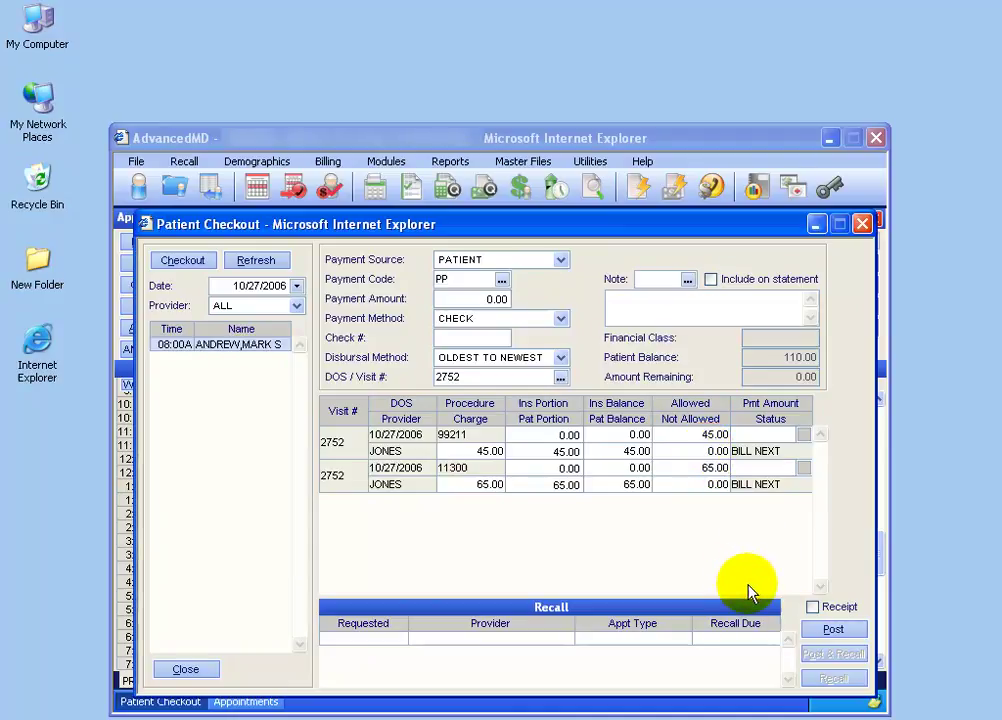
Step: Set the payment amount to 10.00 and view the lookup for the payment code
{"action": "left_click", "coordinate": [497, 300]}
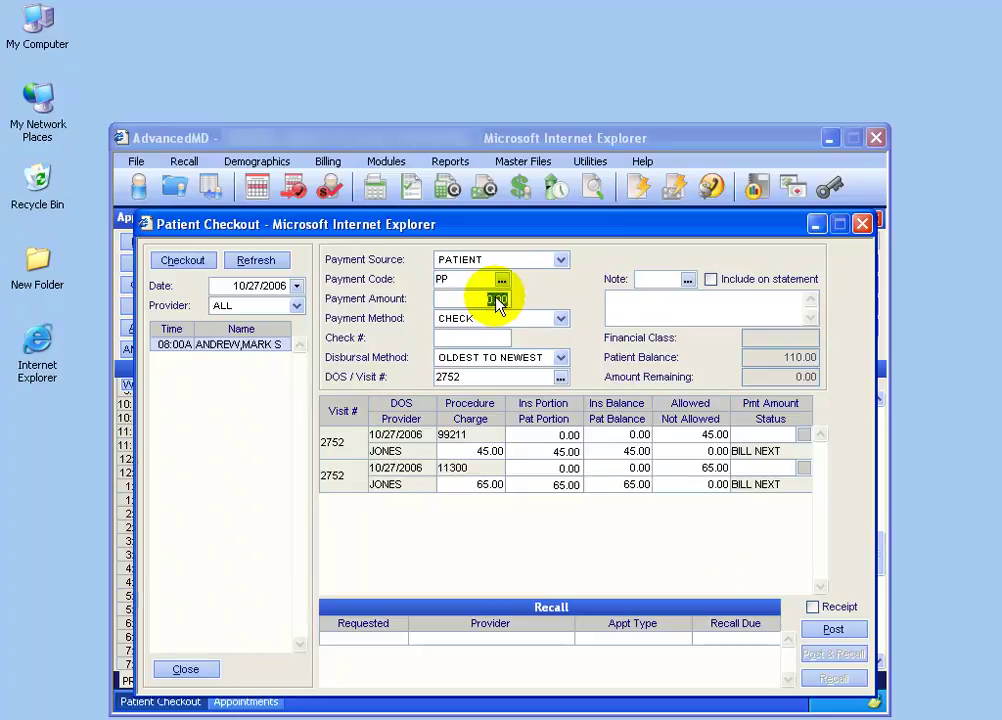
{"action": "type", "text": "10"}
{"action": "key", "text": "Tab"}
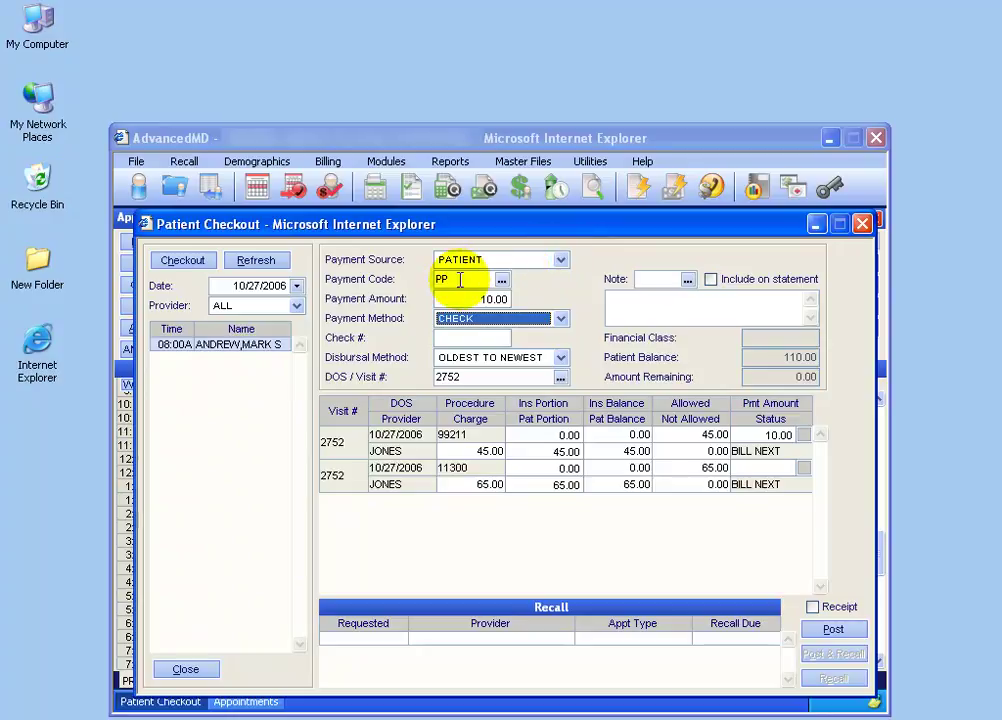
{"action": "left_click", "coordinate": [501, 280]}
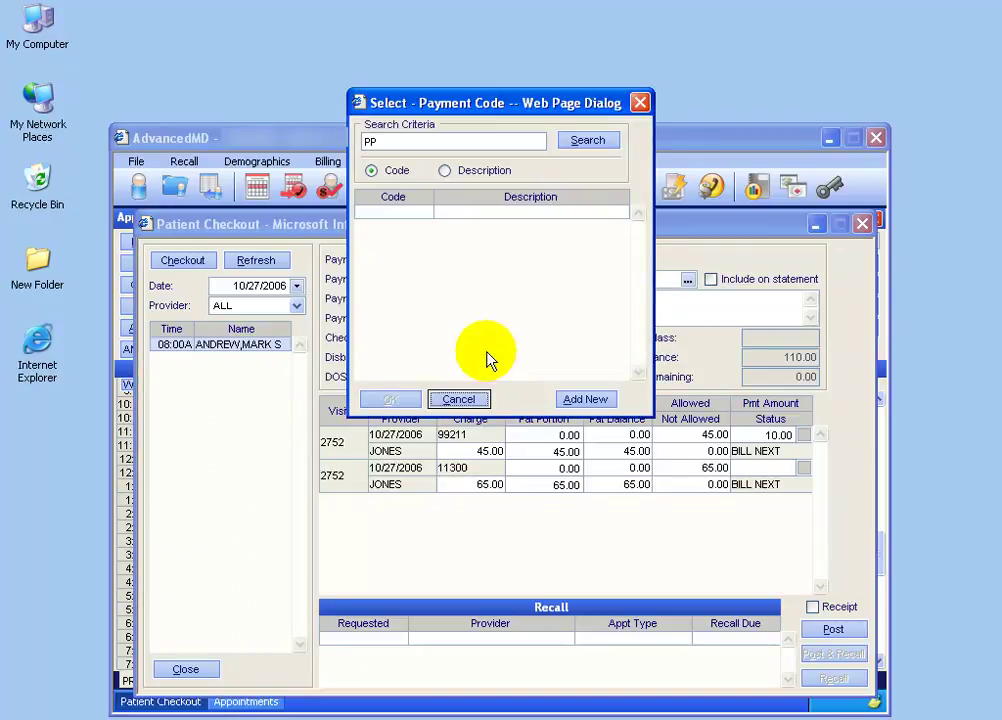
{"action": "left_click", "coordinate": [463, 400]}
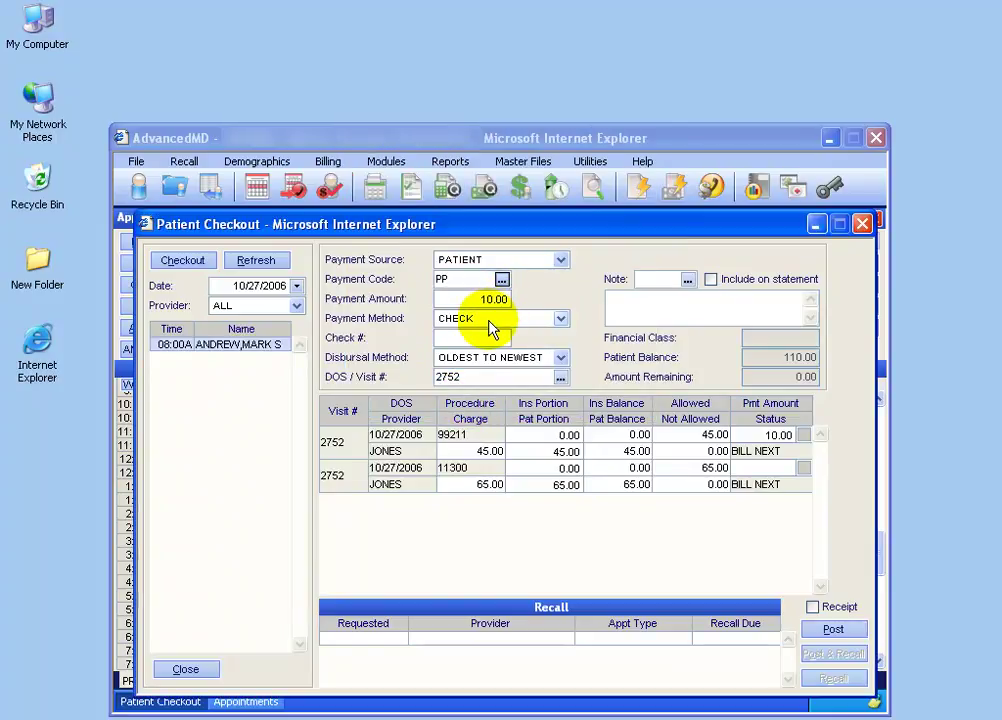
Step: Keep CHECK as the payment method and enter 65478 as the check number
{"action": "left_click", "coordinate": [559, 319]}
{"action": "left_click", "coordinate": [566, 320]}
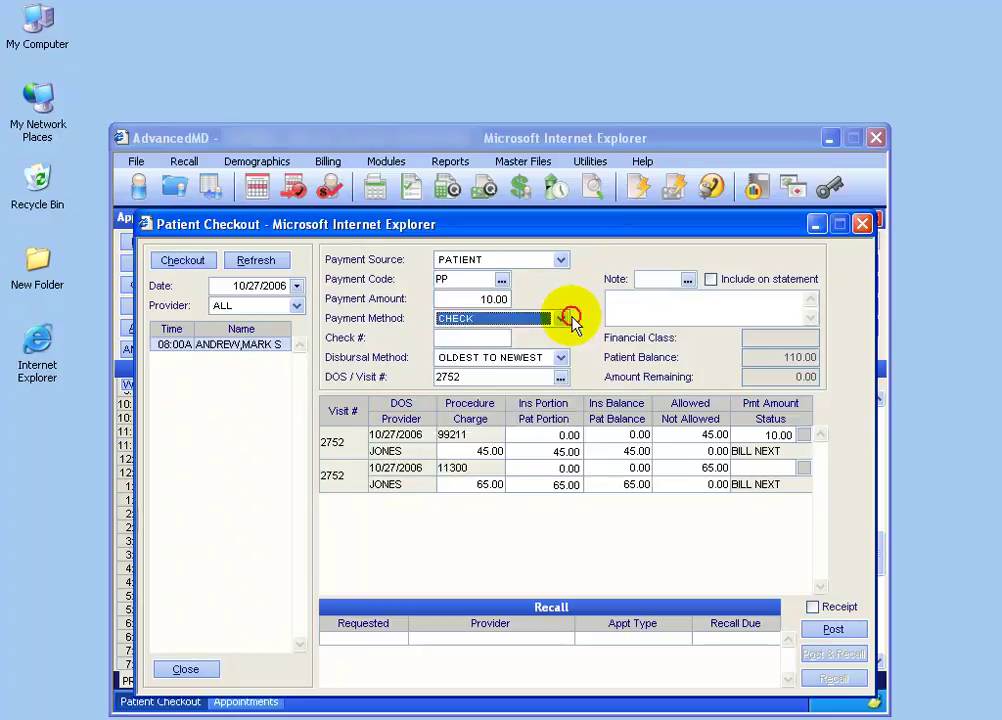
{"action": "left_click", "coordinate": [506, 337]}
{"action": "type", "text": "6547"}
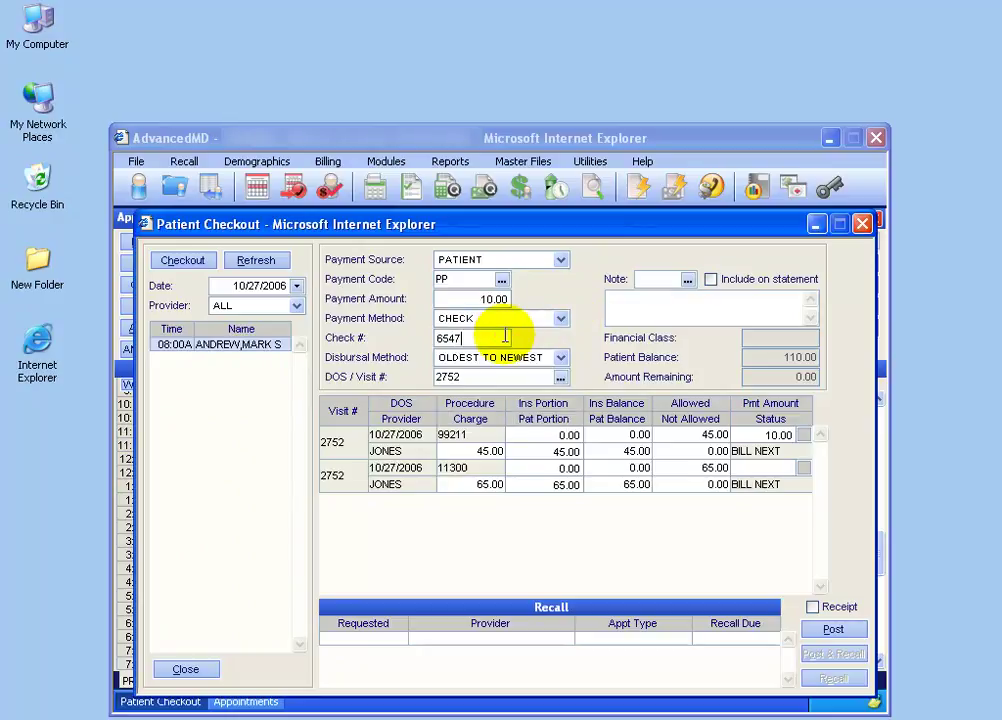
{"action": "type", "text": "8"}
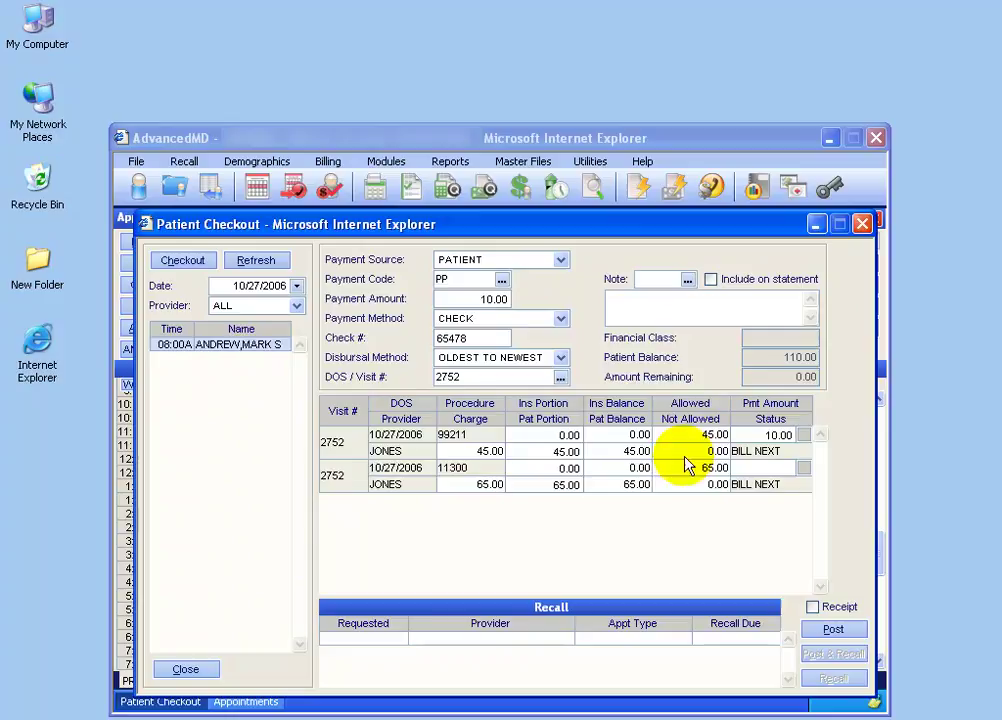
Step: Set the disbursal method to MANUAL and allocate 5.00 each to procedures 99211 and 11300
{"action": "left_click", "coordinate": [560, 358]}
{"action": "left_click", "coordinate": [550, 373]}
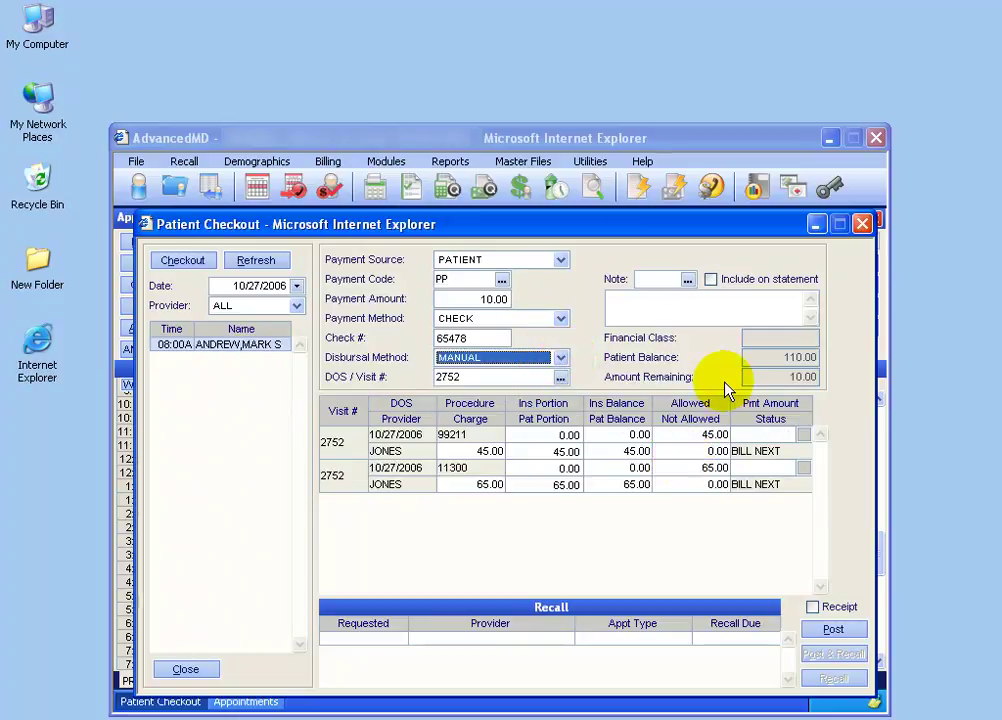
{"action": "left_click", "coordinate": [760, 434]}
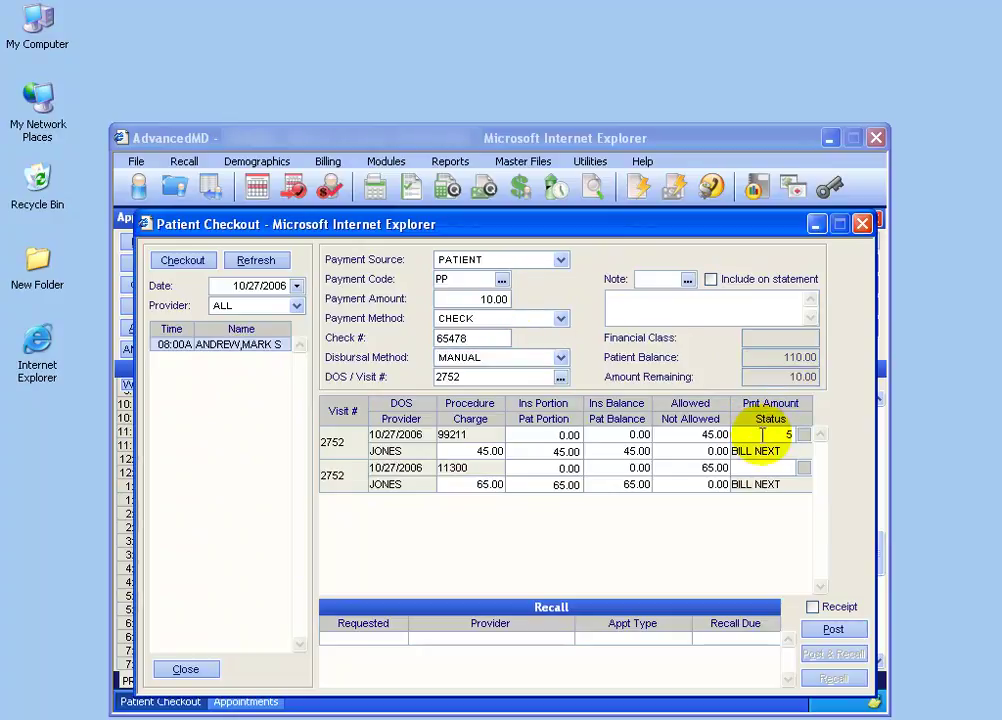
{"action": "type", "text": "5"}
{"action": "key", "text": "Tab"}
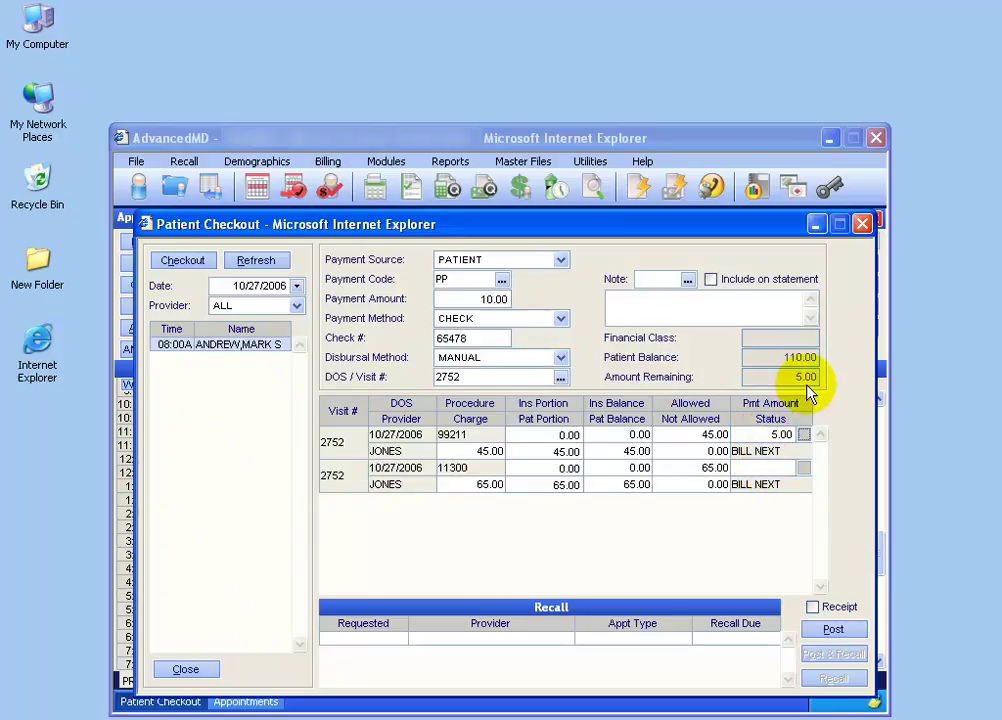
{"action": "left_click", "coordinate": [775, 467]}
{"action": "type", "text": "5"}
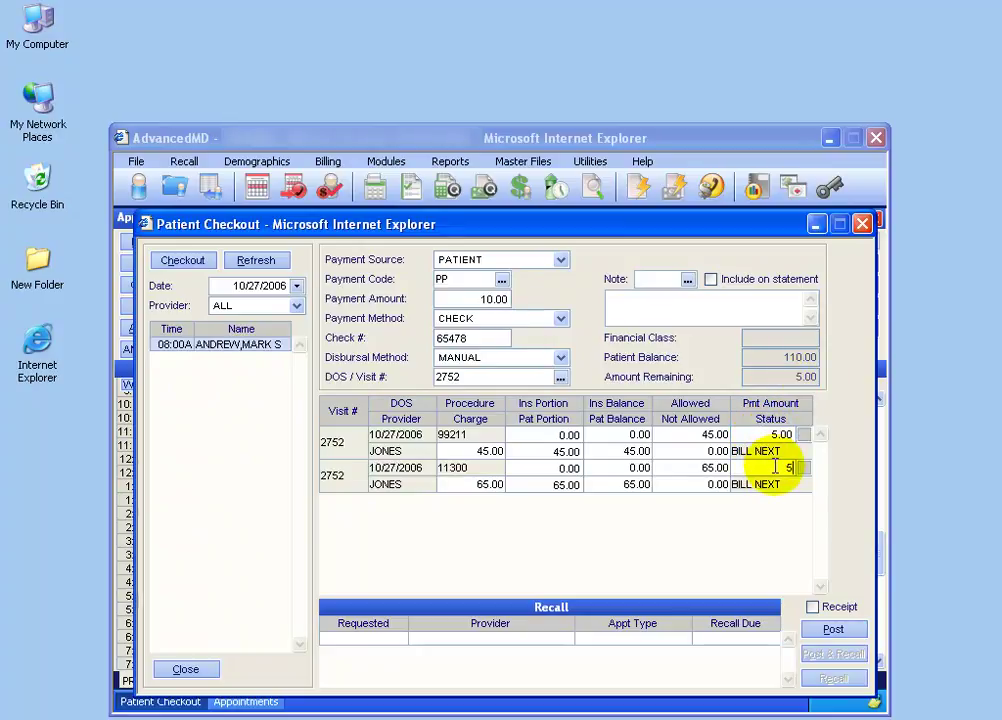
{"action": "key", "text": "Tab"}
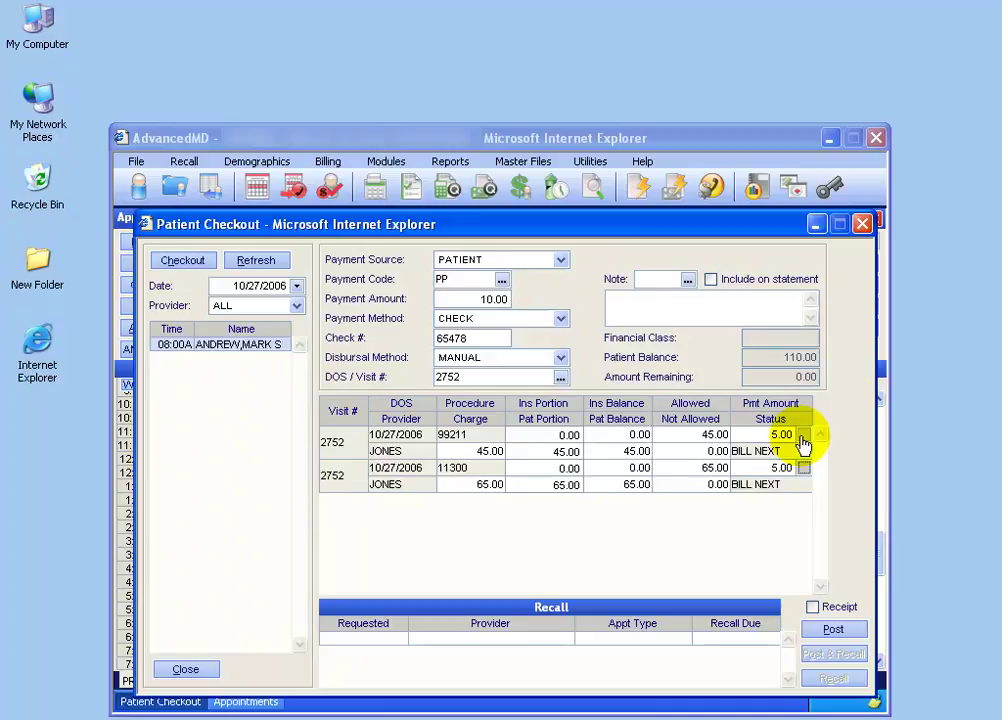
Step: Assign the COPAY reason code to the payment on procedure 99211
{"action": "left_click", "coordinate": [804, 438]}
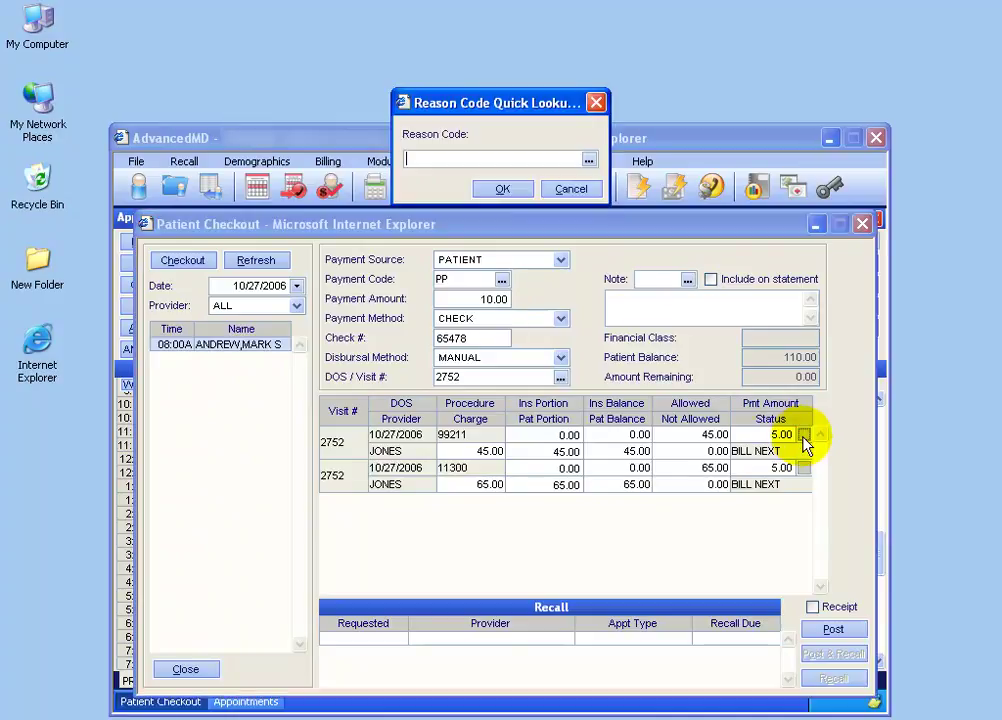
{"action": "left_click", "coordinate": [630, 405]}
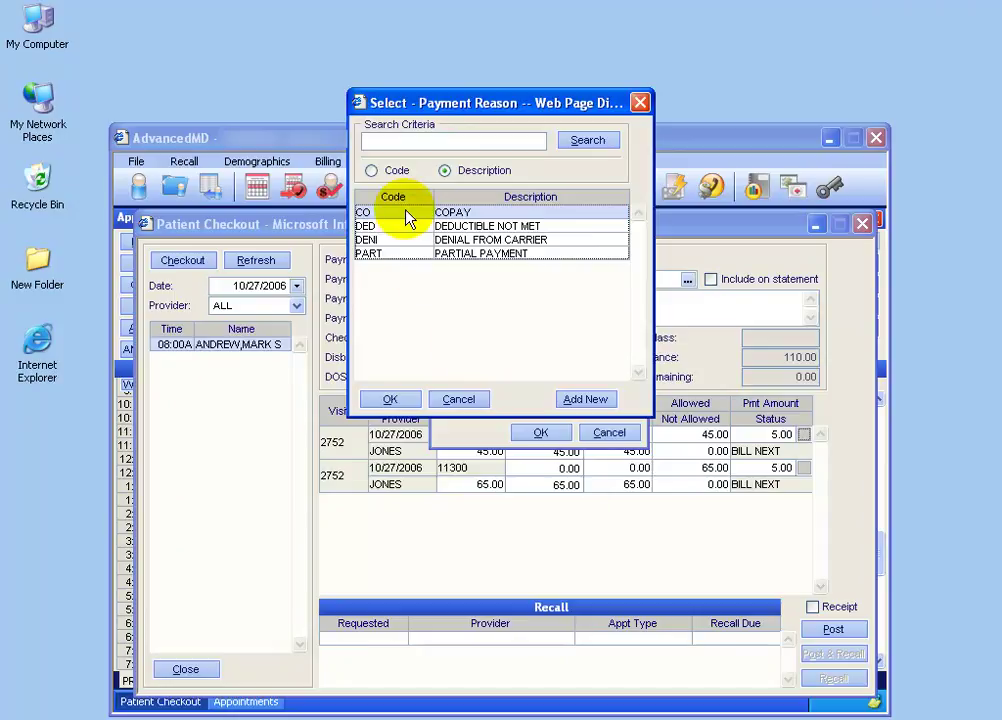
{"action": "double_click", "coordinate": [405, 214]}
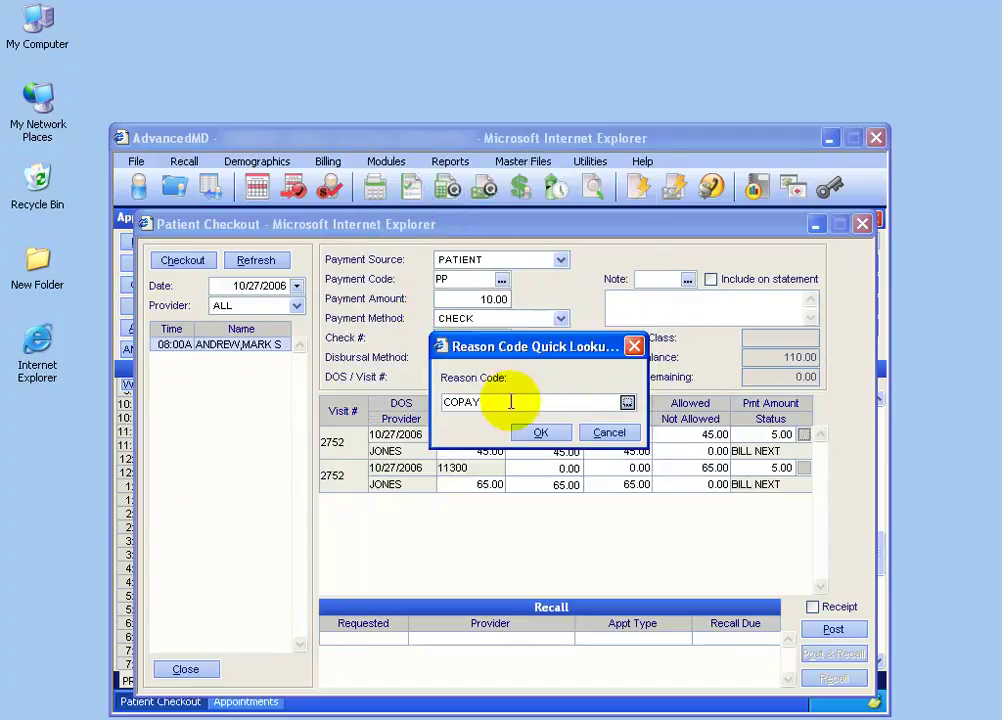
{"action": "left_click", "coordinate": [537, 433]}
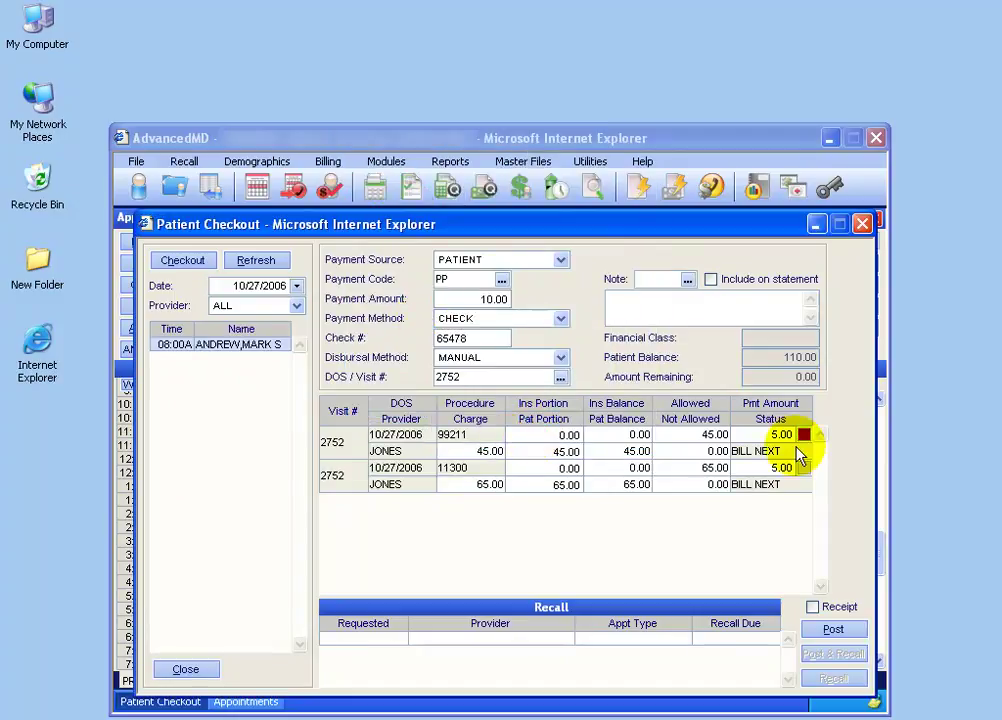
{"action": "mouse_move", "coordinate": [805, 442]}
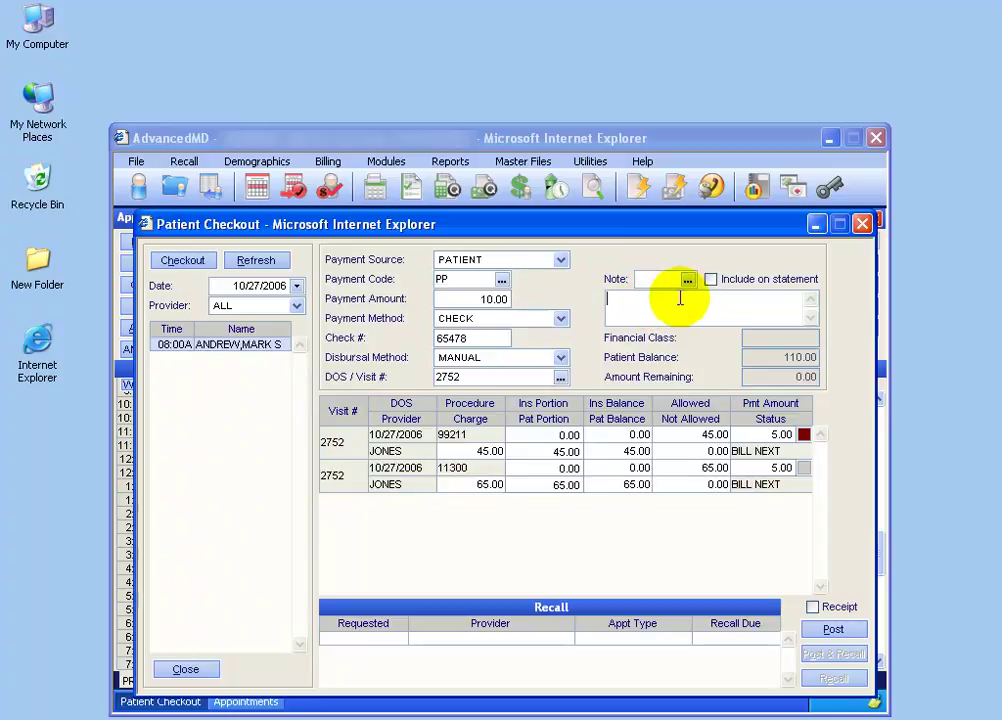
Step: Include the payment note on the statement and review the predefined notes in the Payment Notes master file
{"action": "left_click", "coordinate": [710, 279]}
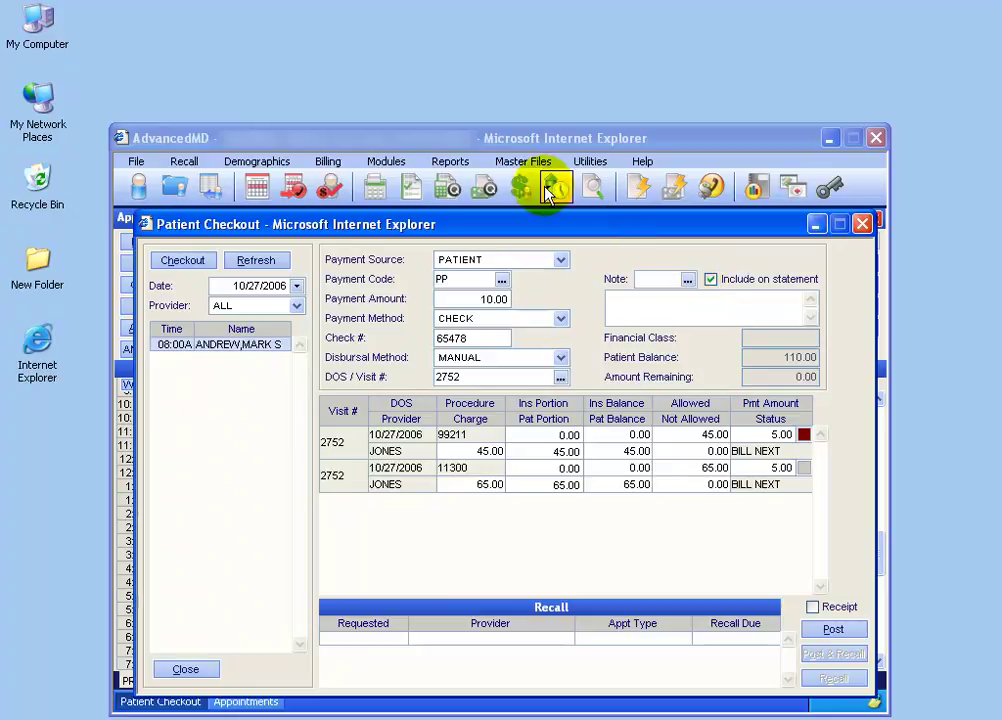
{"action": "left_click", "coordinate": [523, 161]}
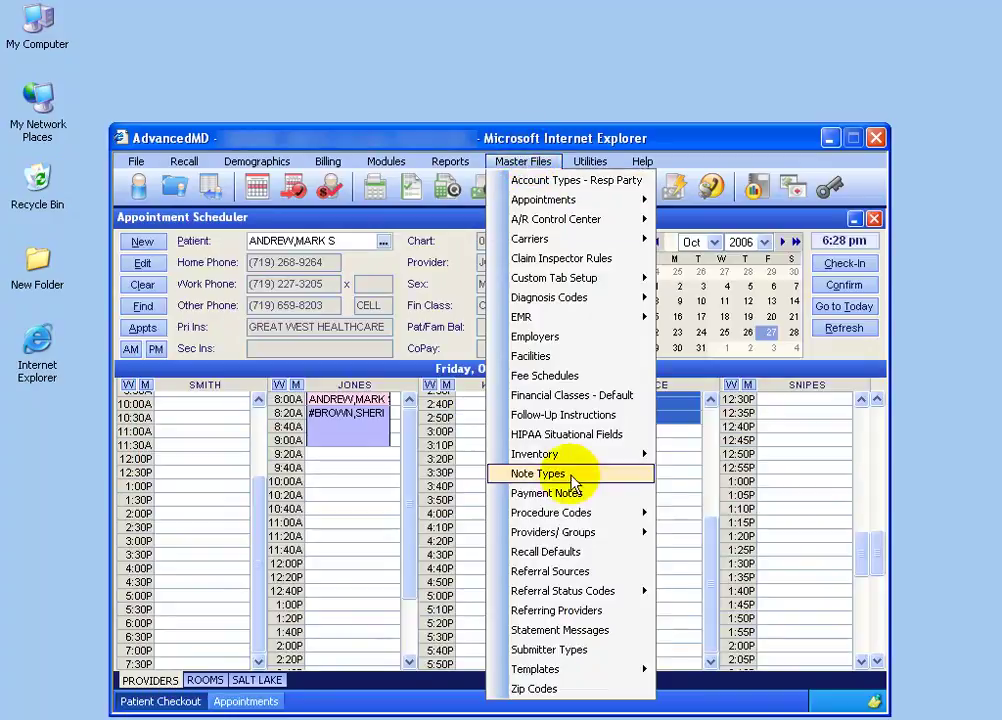
{"action": "left_click", "coordinate": [572, 492]}
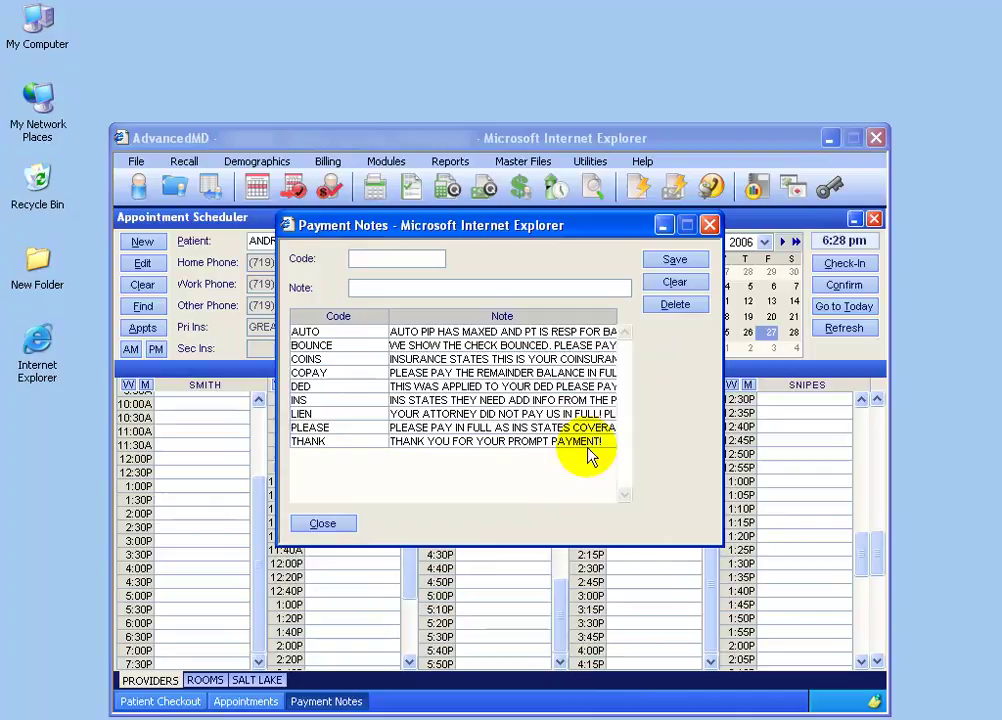
{"action": "left_click", "coordinate": [322, 523]}
Step: Return to the patient checkout and assign the predefined LIEN note to the payment
{"action": "left_click", "coordinate": [182, 702]}
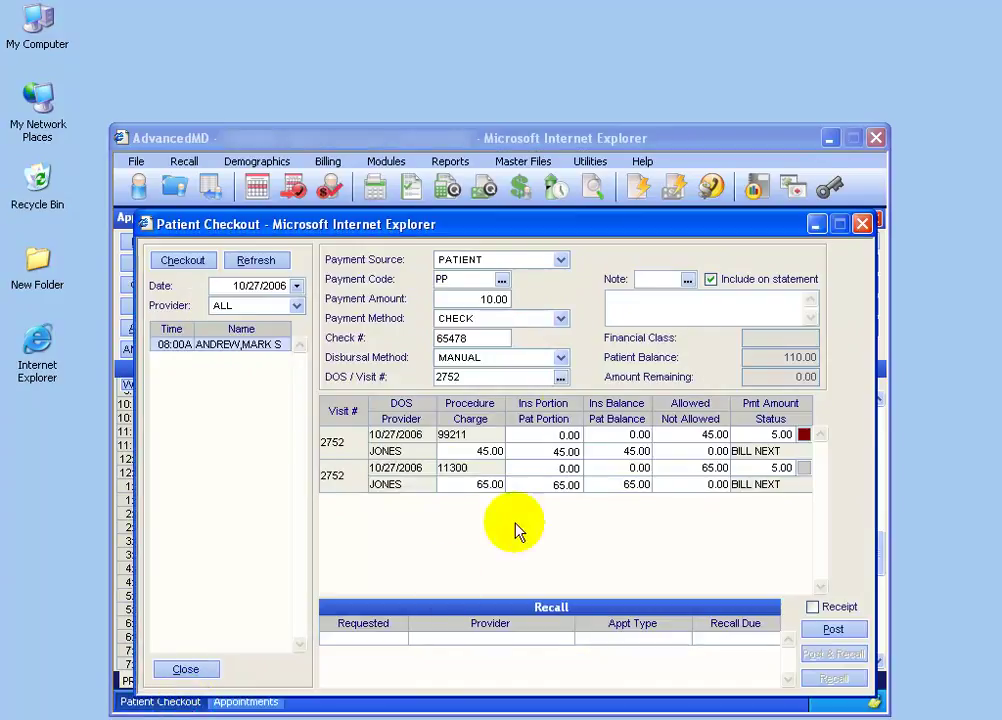
{"action": "left_click", "coordinate": [689, 281]}
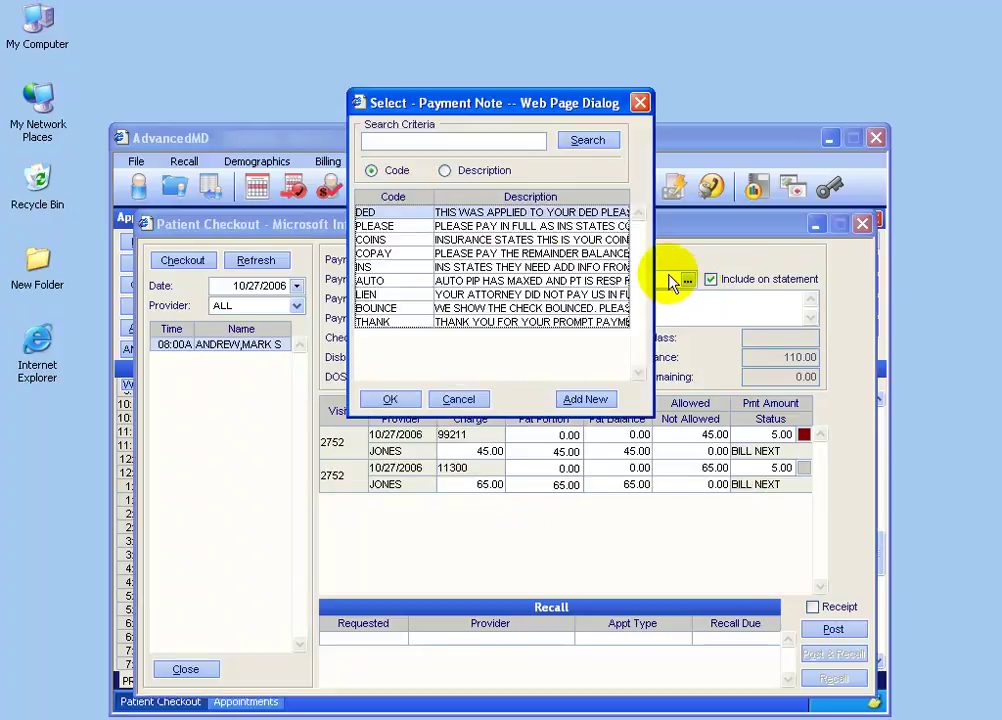
{"action": "double_click", "coordinate": [447, 230]}
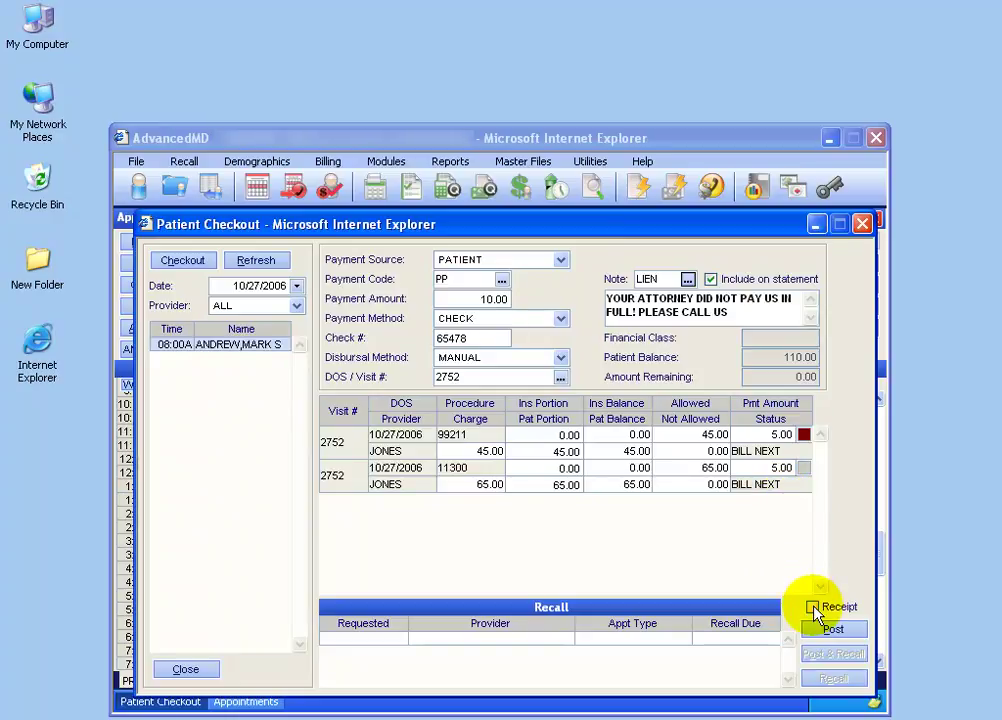
Step: Post the patient's payment without a receipt and close the Patient Checkout window
{"action": "left_click", "coordinate": [827, 681]}
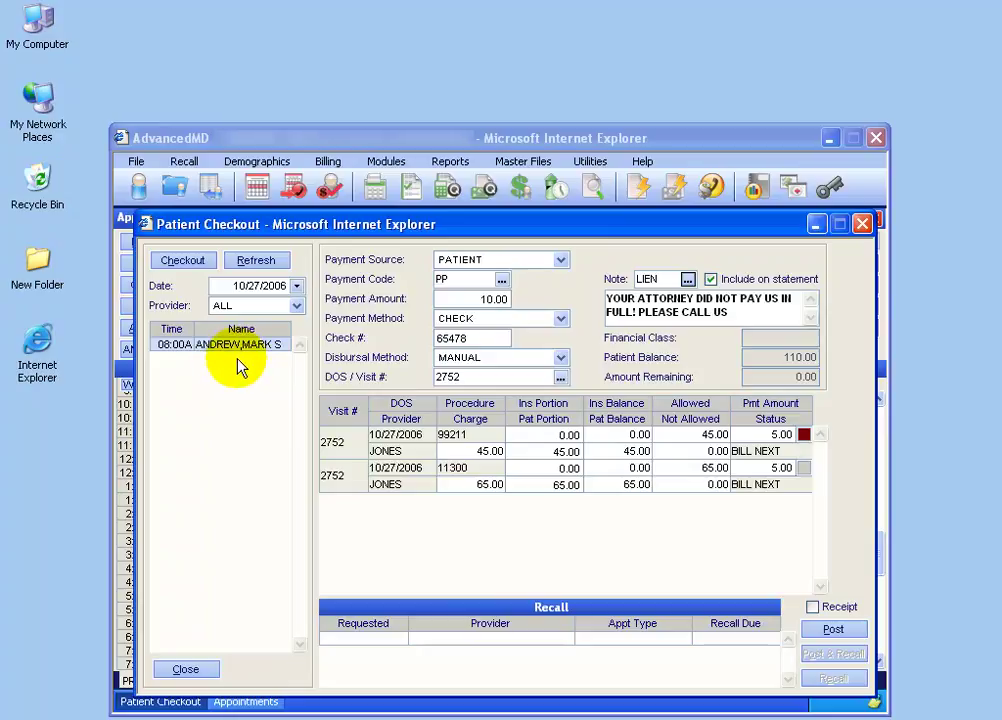
{"action": "left_click", "coordinate": [824, 631]}
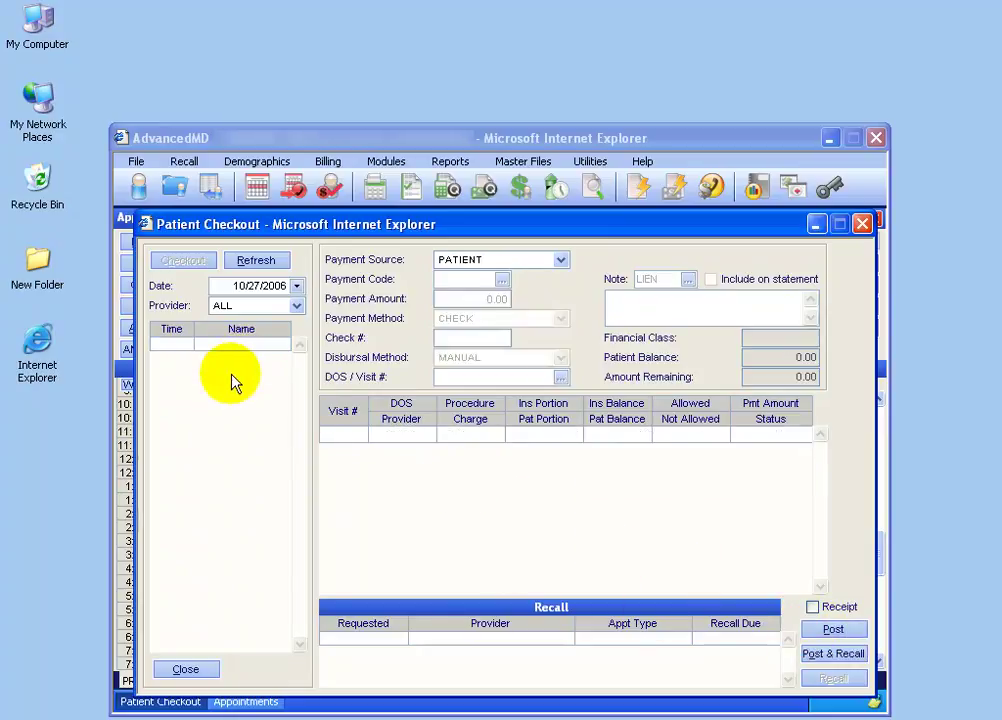
{"action": "left_click", "coordinate": [186, 669]}
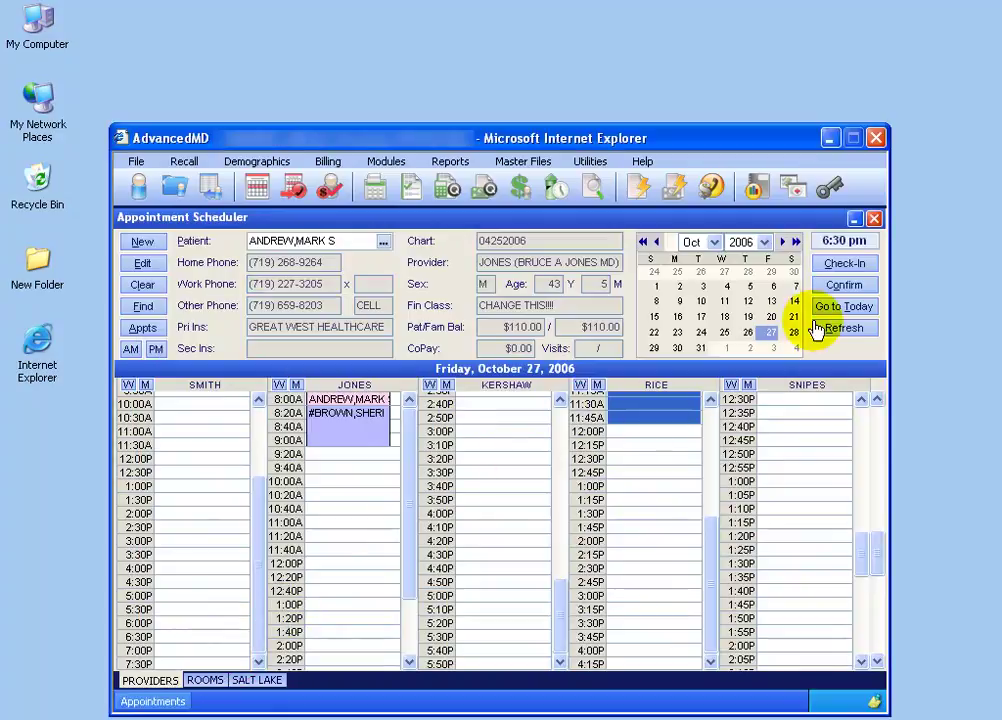
Step: Refresh the appointment schedule and check the marker on the checked-out patient's 8:00 AM appointment
{"action": "left_click", "coordinate": [838, 329]}
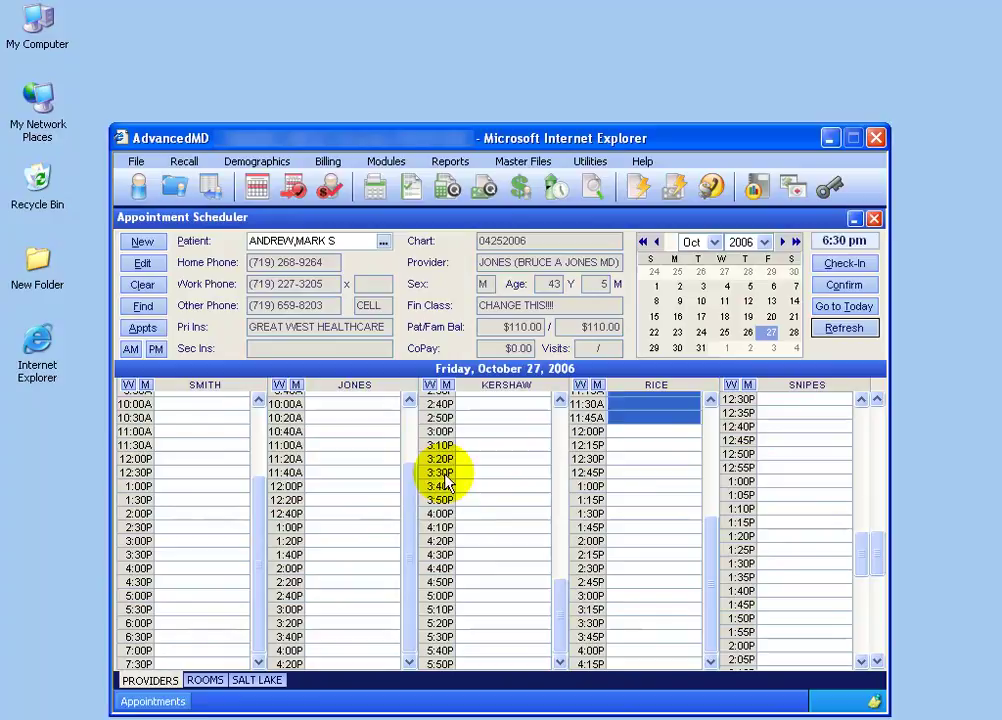
{"action": "left_click", "coordinate": [412, 484]}
{"action": "left_click_drag", "start_coordinate": [412, 484], "coordinate": [405, 421]}
{"action": "mouse_move", "coordinate": [362, 410]}
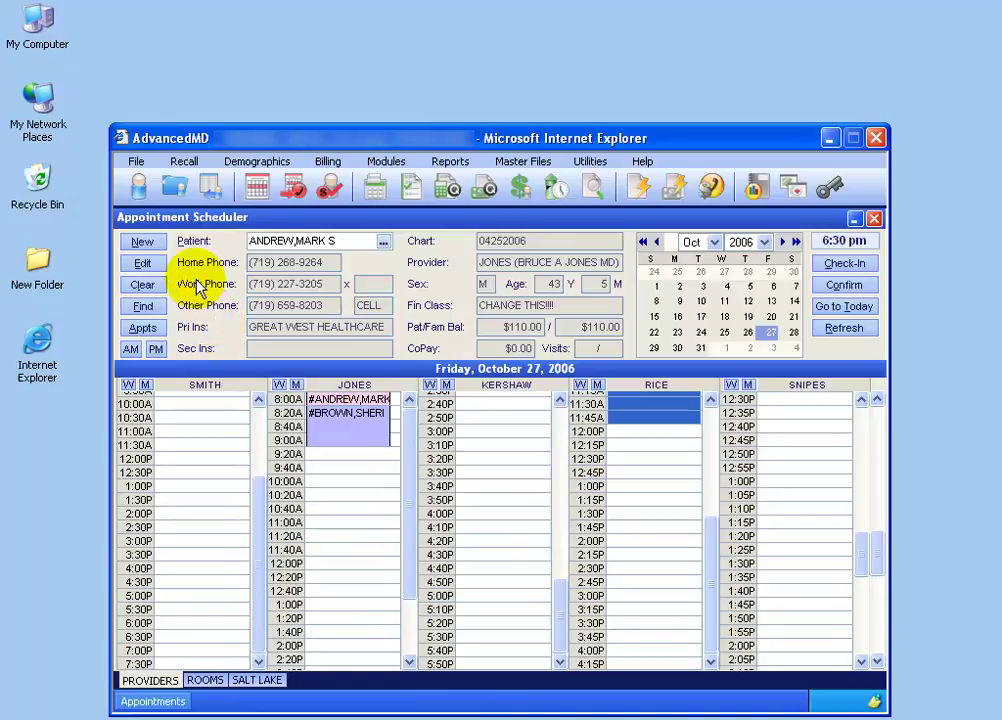
Step: Review the payments applied to procedures 11300 and 99211 in the patient's financial history, and close the patient record and scheduler
{"action": "left_click", "coordinate": [145, 263]}
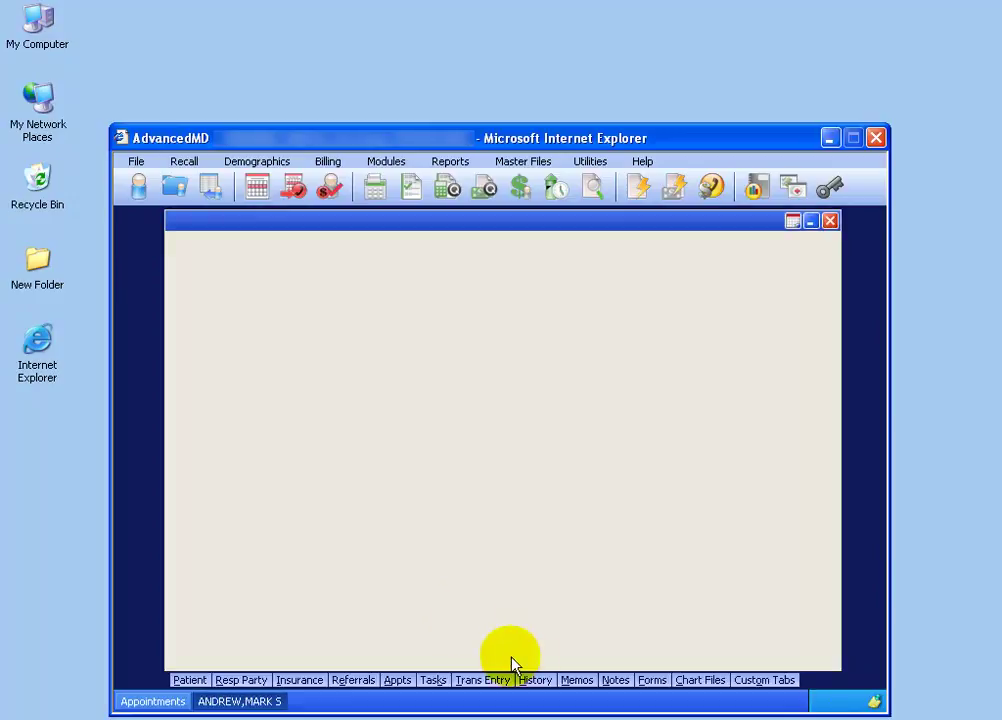
{"action": "left_click", "coordinate": [535, 681]}
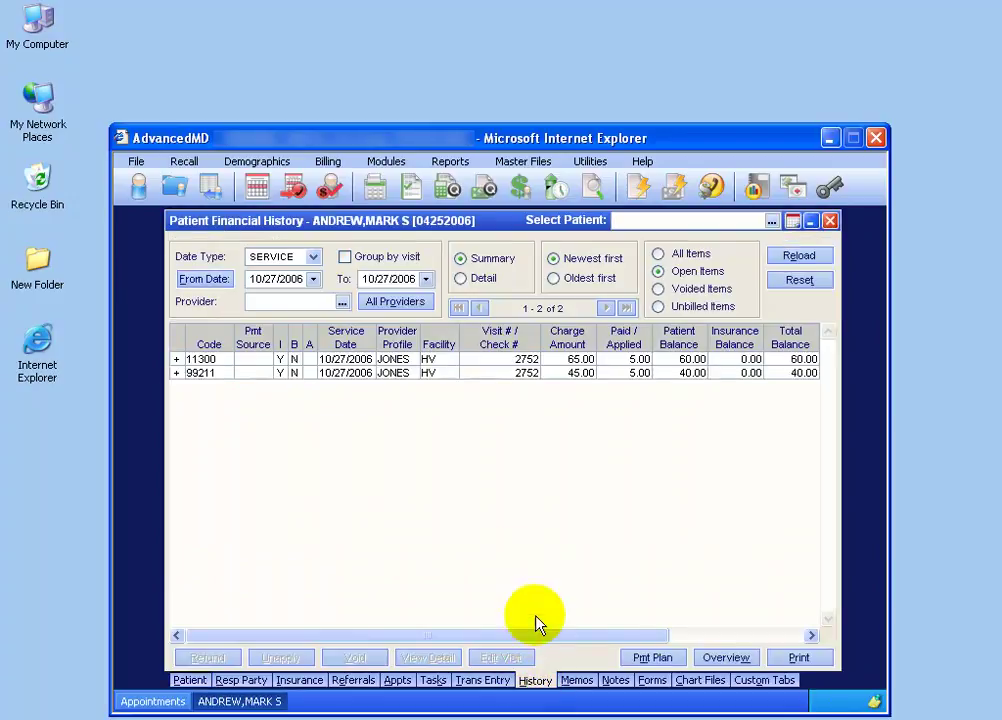
{"action": "left_click", "coordinate": [177, 359]}
{"action": "left_click", "coordinate": [178, 387]}
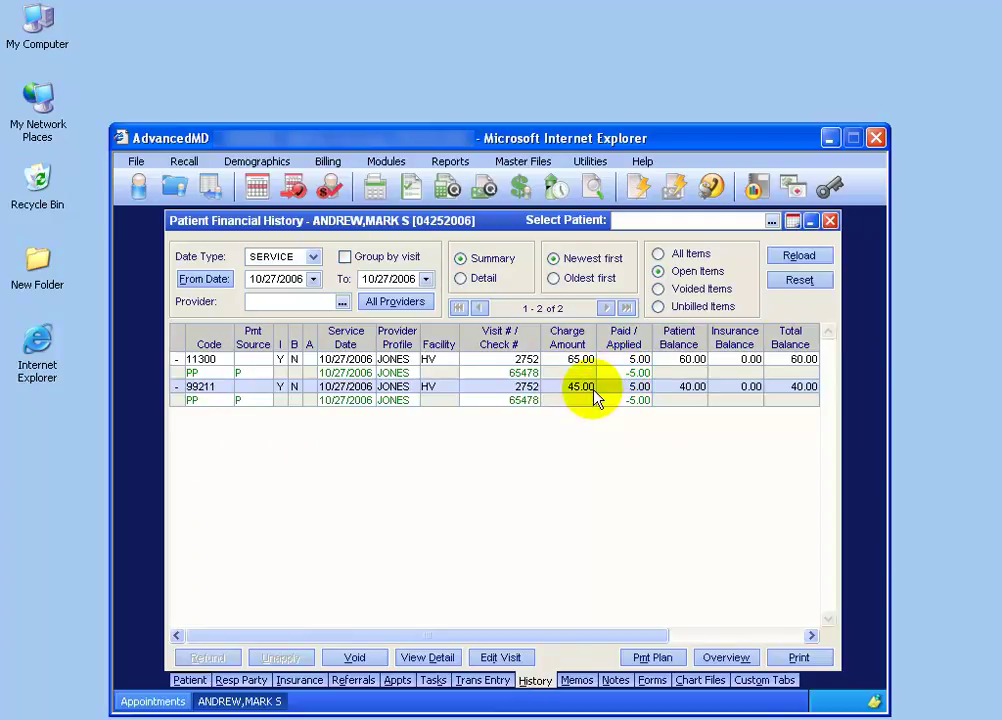
{"action": "left_click", "coordinate": [829, 220]}
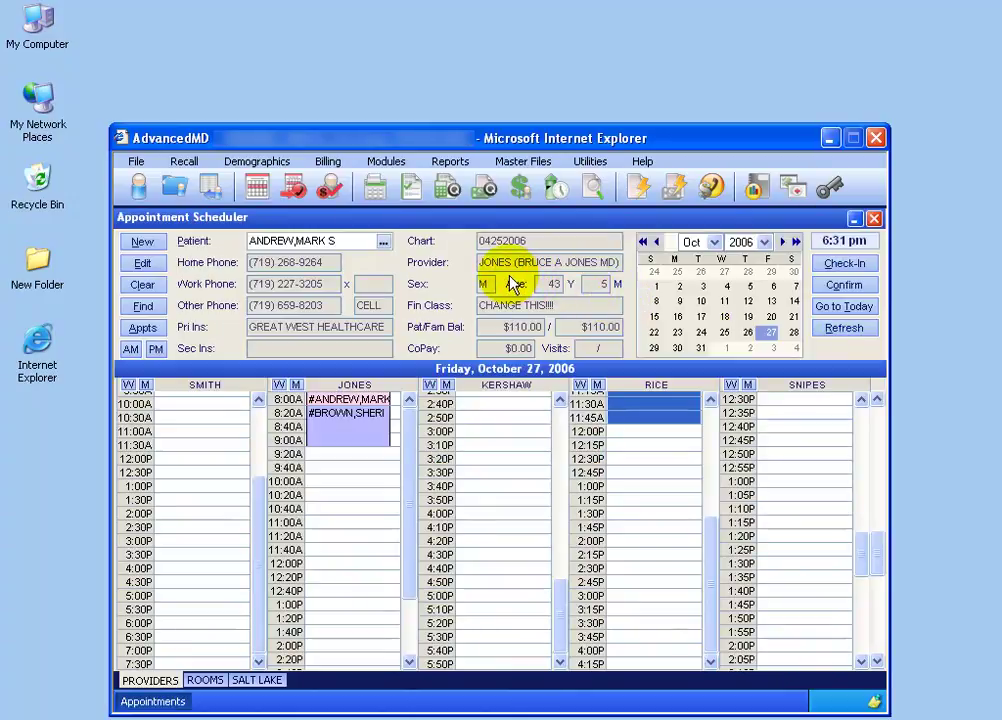
{"action": "left_click", "coordinate": [874, 219]}
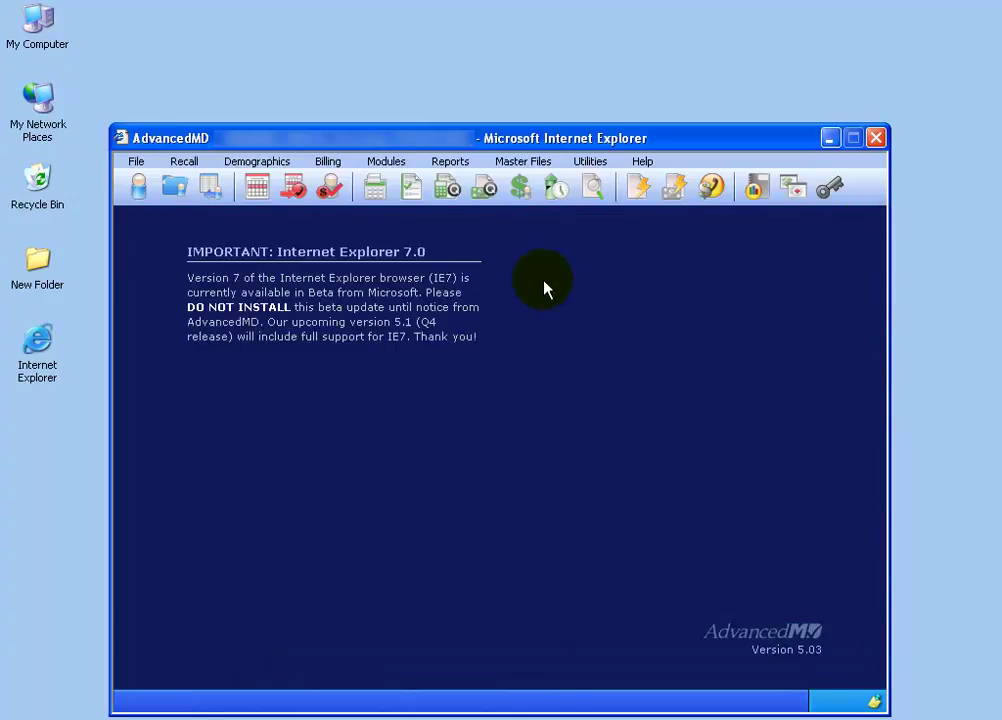
Step: Open the online charge slip and mark procedures 11300 and 99212 with diagnoses 104.9 and 711.07 for the 07:45 patient
{"action": "left_click", "coordinate": [412, 190]}
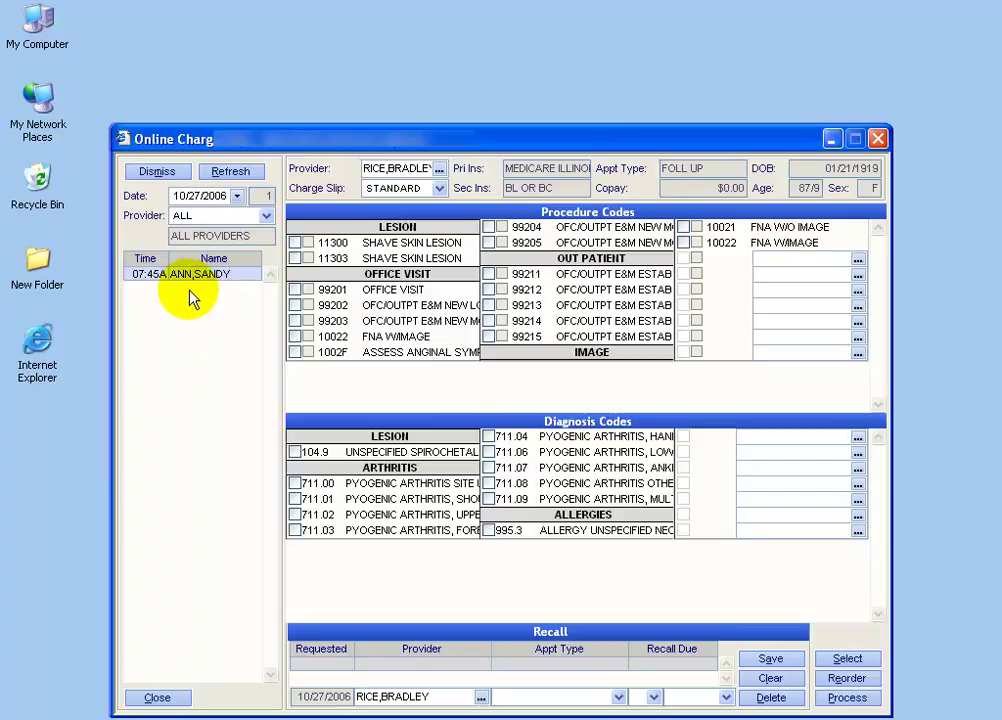
{"action": "left_click", "coordinate": [295, 242]}
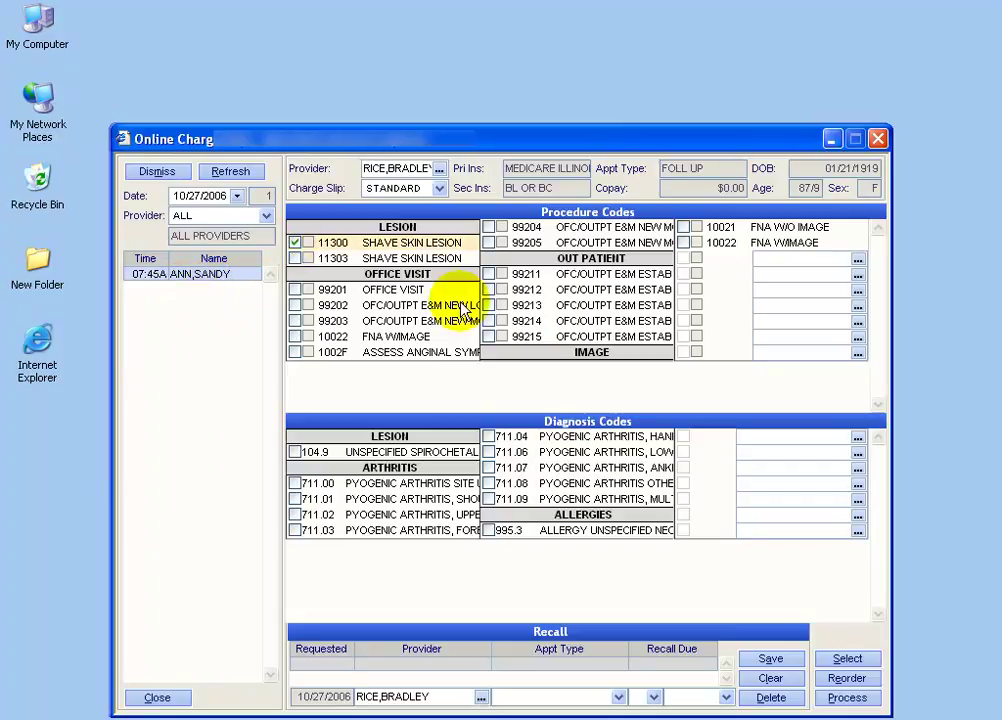
{"action": "left_click", "coordinate": [489, 290]}
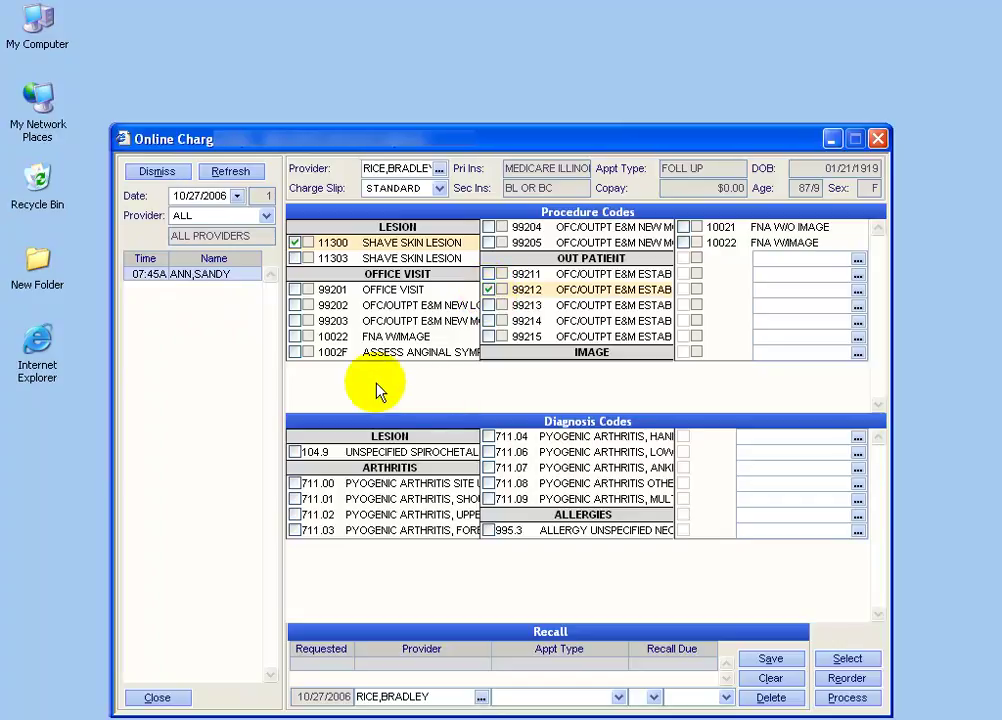
{"action": "left_click", "coordinate": [295, 452]}
{"action": "left_click", "coordinate": [488, 467]}
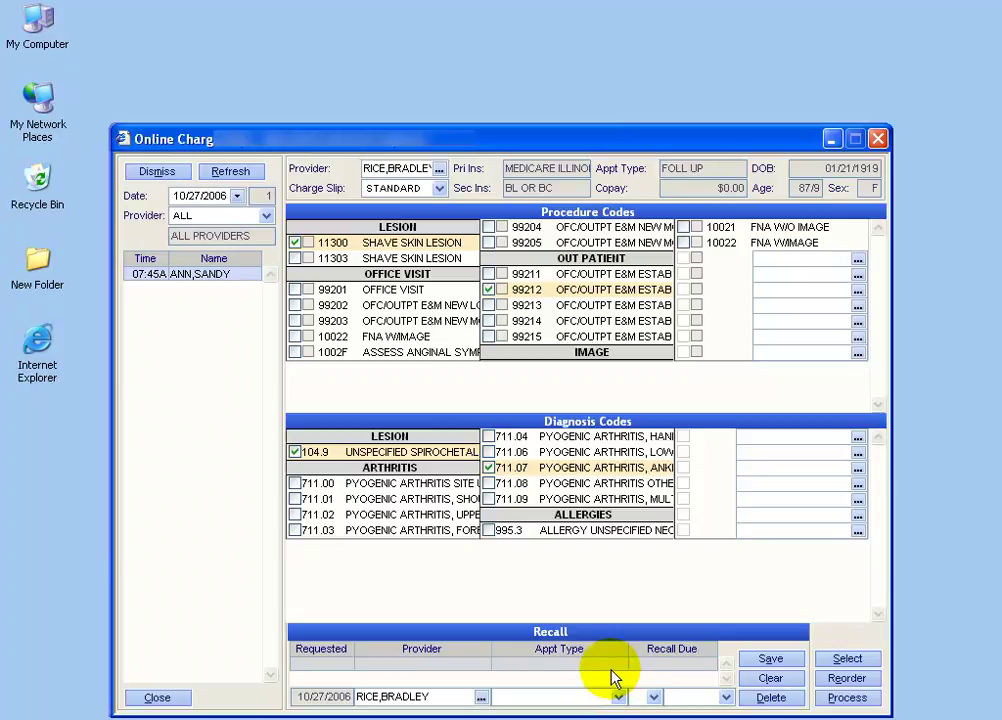
Step: Save a FOLL UP recall due in 3 days, and process and close the charge slip
{"action": "left_click", "coordinate": [618, 697]}
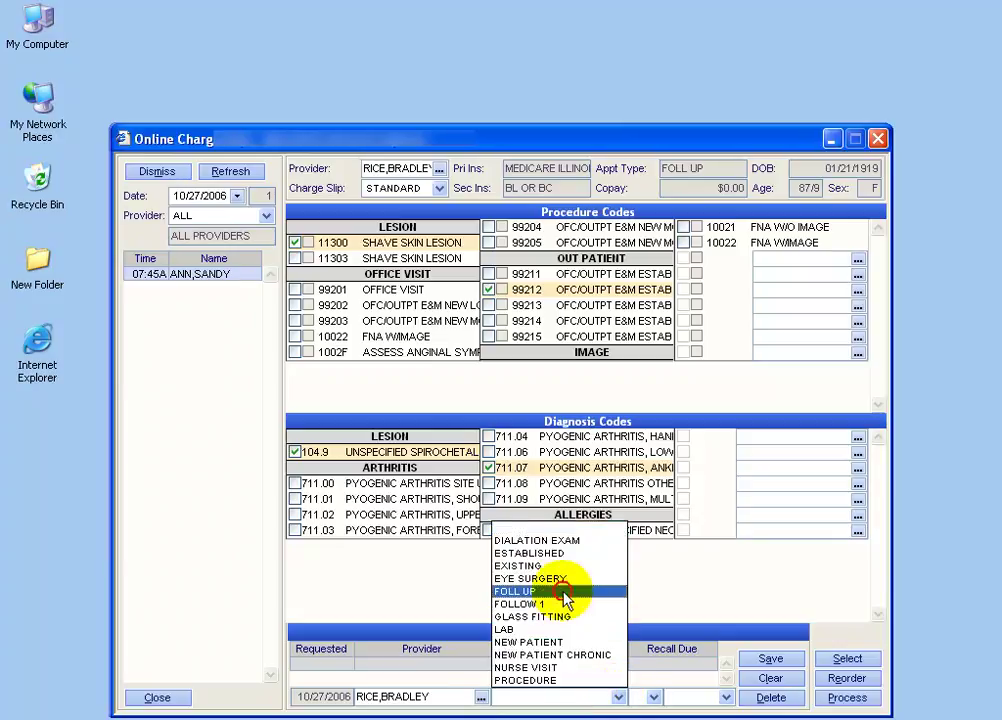
{"action": "left_click", "coordinate": [564, 594]}
{"action": "left_click", "coordinate": [653, 697]}
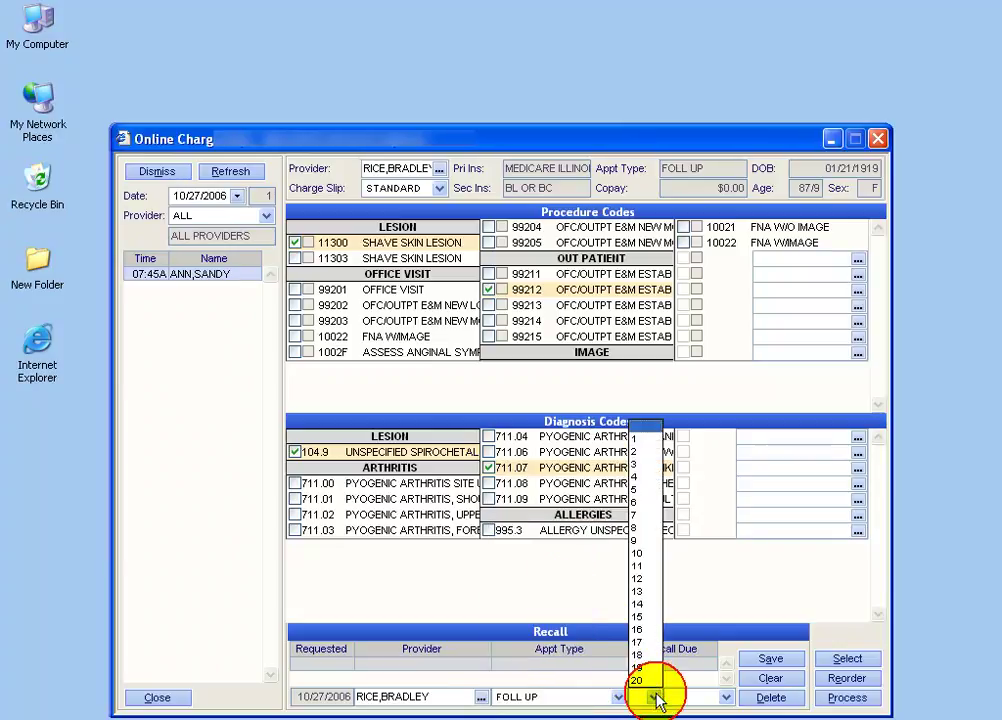
{"action": "left_click", "coordinate": [637, 465]}
{"action": "left_click", "coordinate": [726, 697]}
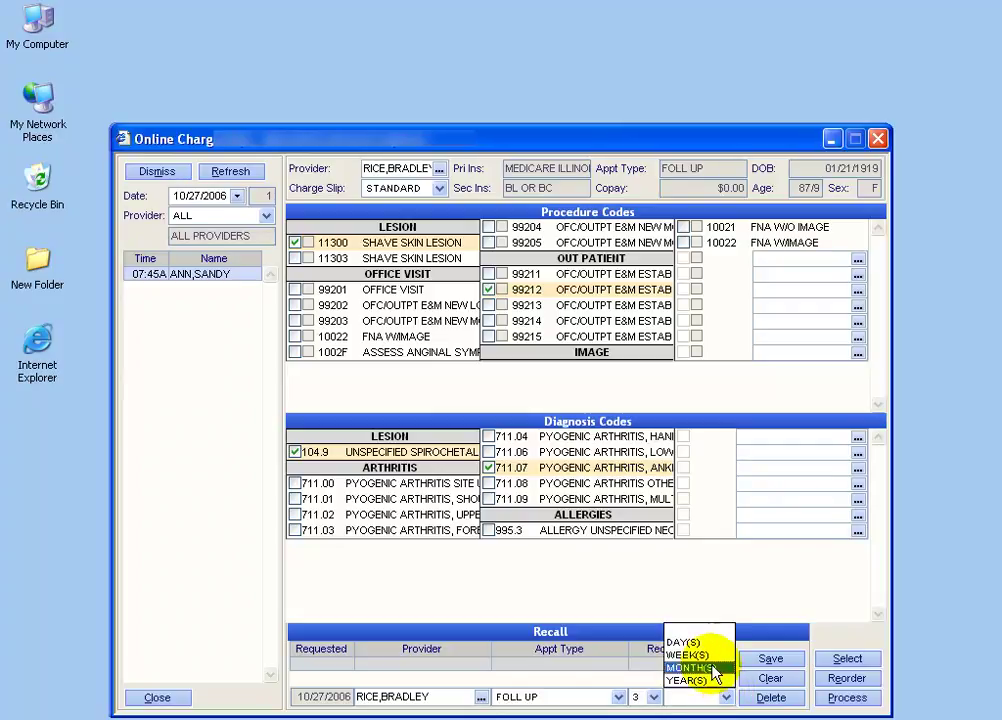
{"action": "left_click", "coordinate": [706, 642]}
{"action": "left_click", "coordinate": [762, 659]}
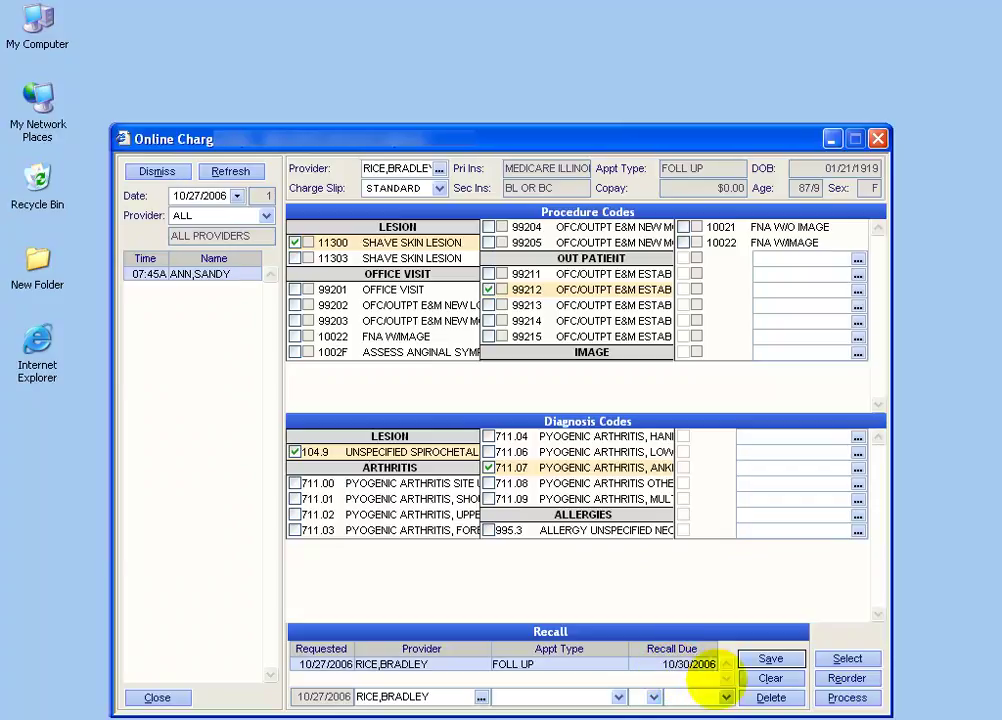
{"action": "left_click", "coordinate": [840, 698]}
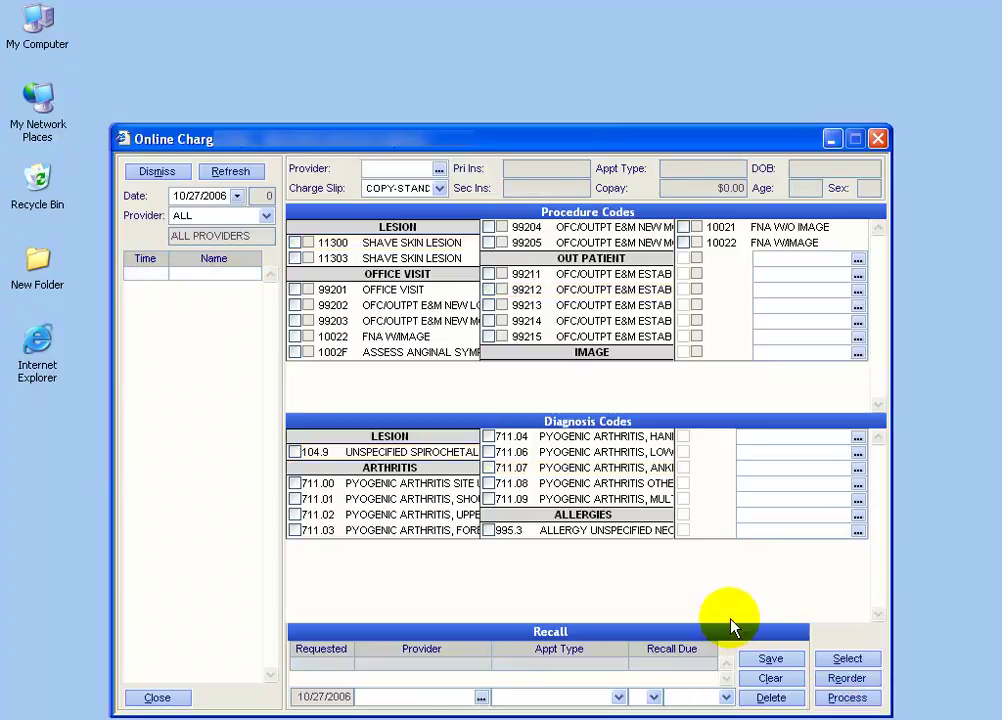
{"action": "left_click", "coordinate": [158, 697]}
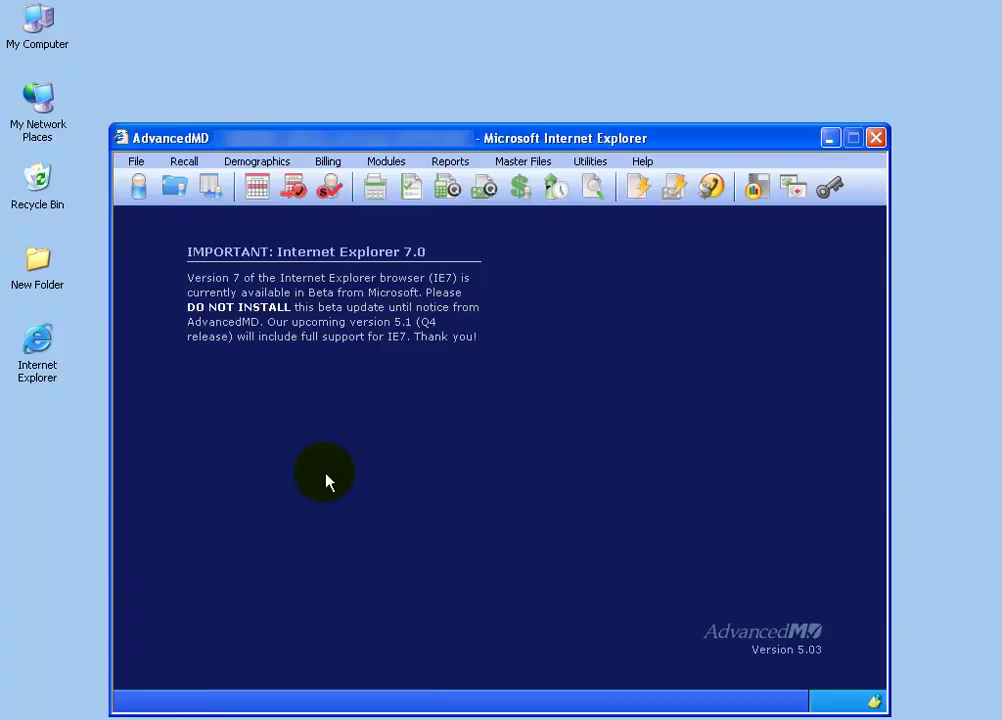
Step: Open Patient Checkout, load the 07:45 patient's visit and start scheduling the requested FOLL UP recall
{"action": "left_click", "coordinate": [330, 190]}
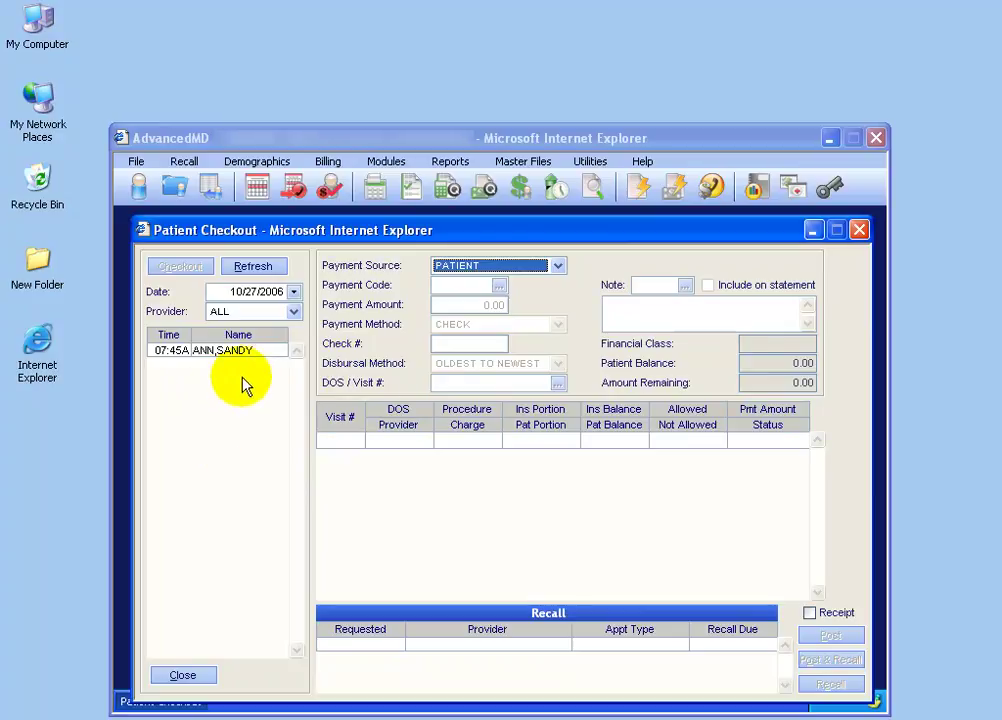
{"action": "left_click", "coordinate": [233, 352]}
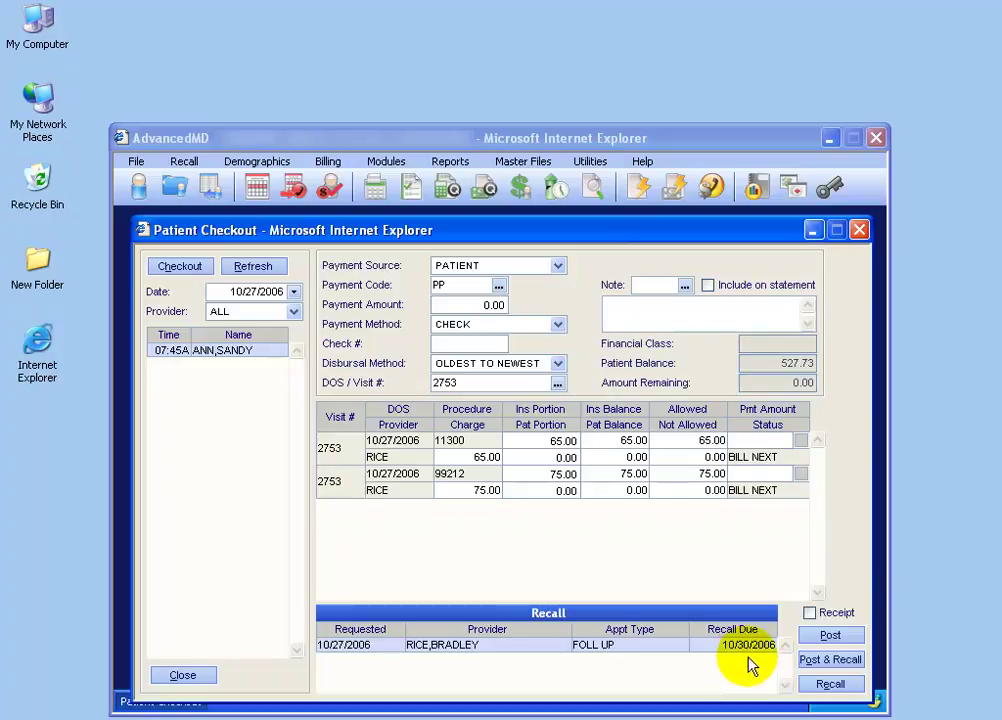
{"action": "left_click", "coordinate": [828, 686]}
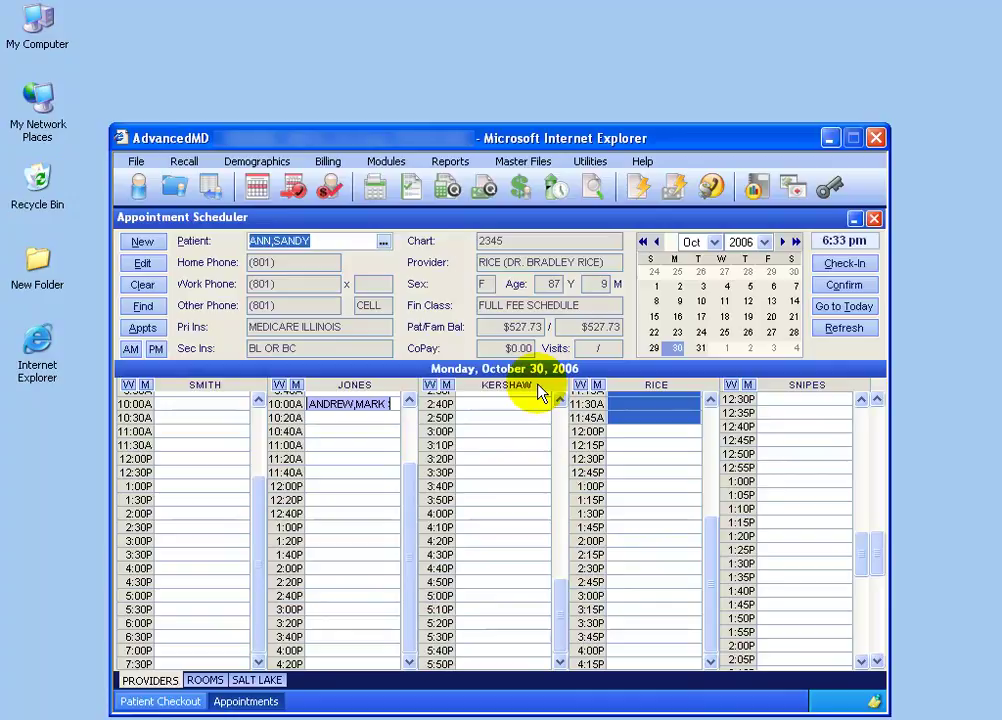
Step: Start a new appointment for the recalled patient at 08:45 AM on 10/30/2006 in the recall provider's column
{"action": "left_click_drag", "start_coordinate": [711, 532], "coordinate": [711, 462]}
{"action": "right_click", "coordinate": [647, 416]}
{"action": "left_click", "coordinate": [662, 420]}
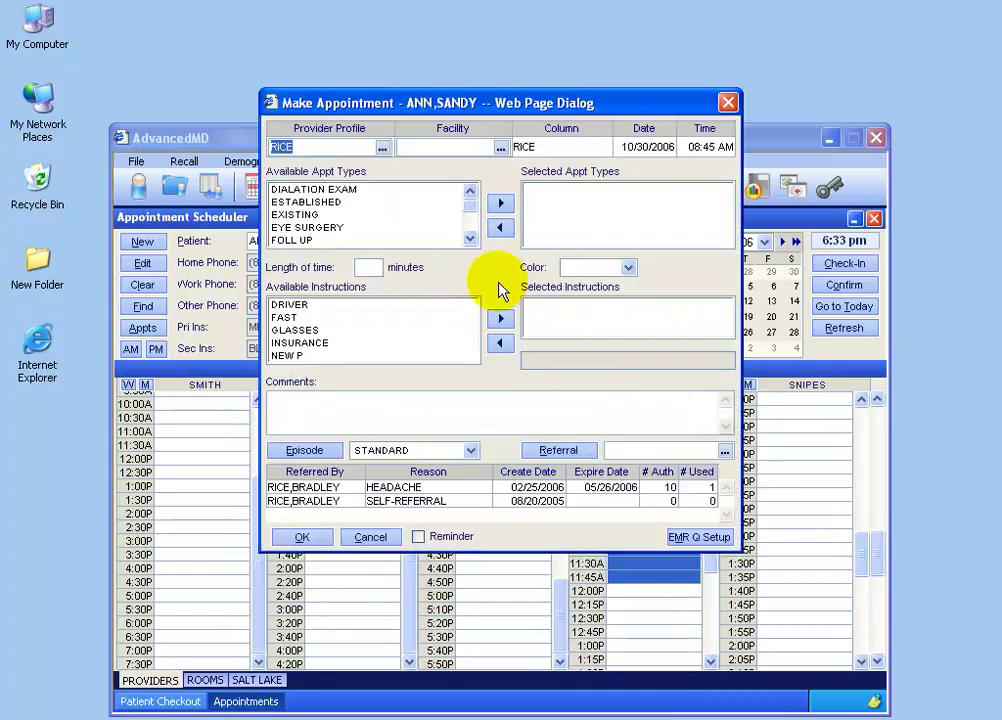